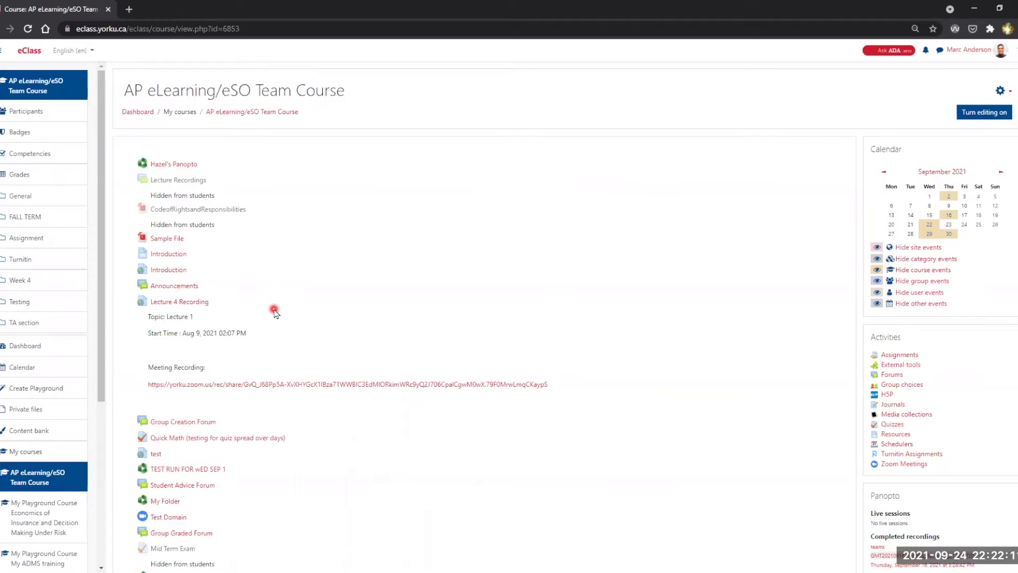
Go from the course participants to the course's groups and open the Auto-create groups form.
click(23, 115)
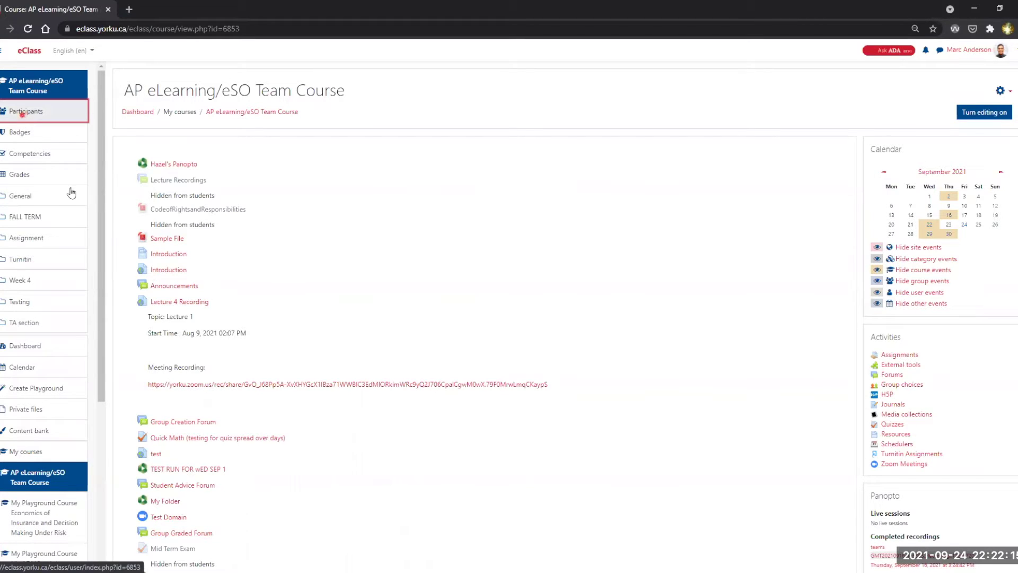
click(838, 149)
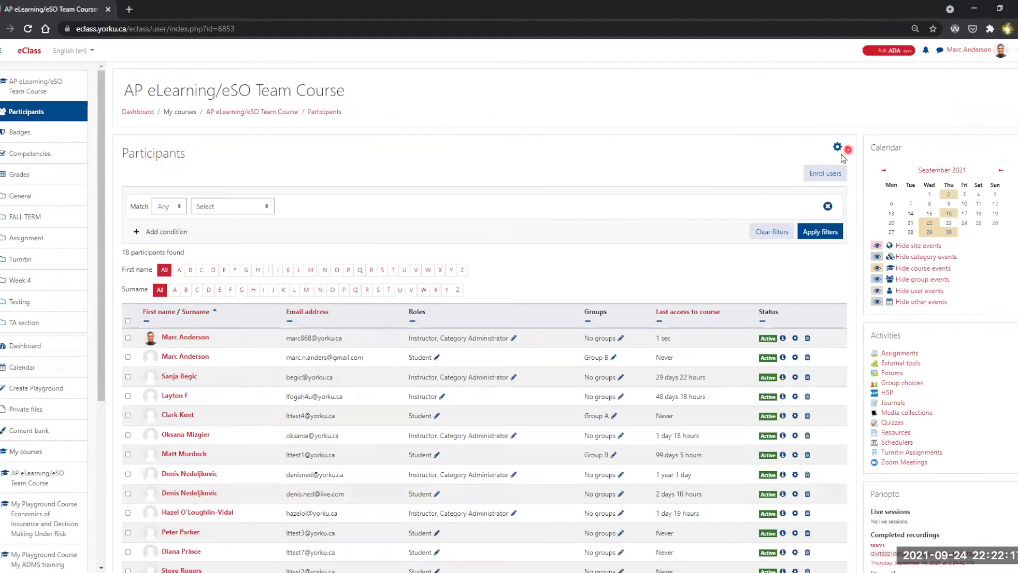
click(838, 149)
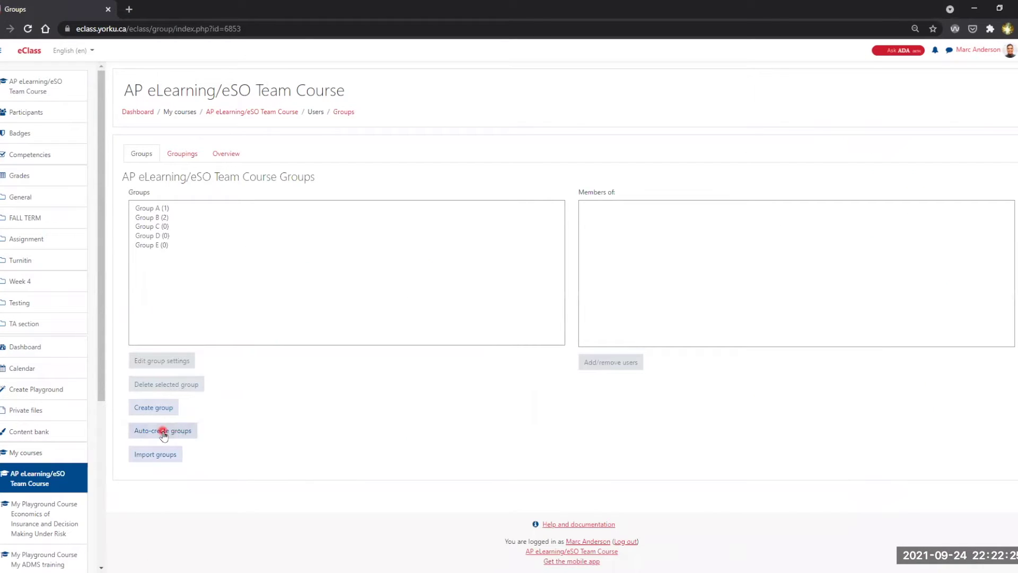
click(193, 434)
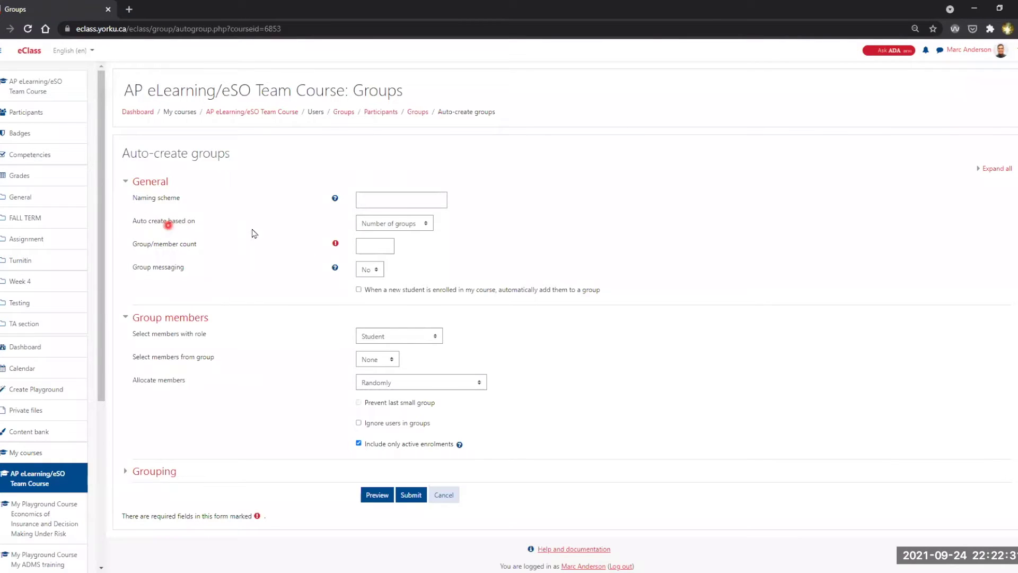
Set the naming scheme to "Group @", check its help text, and set the group count to 5.
click(375, 207)
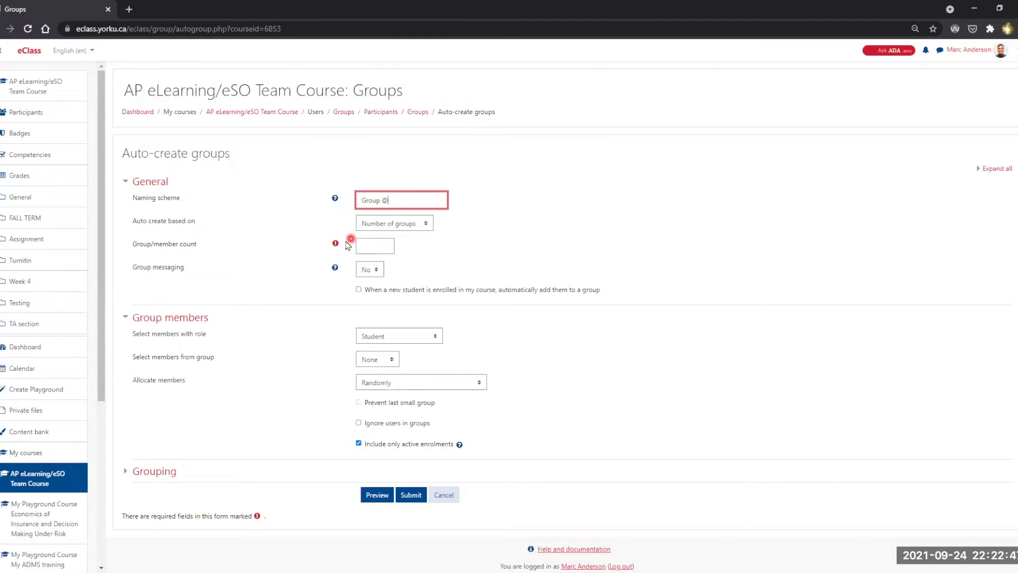
click(335, 199)
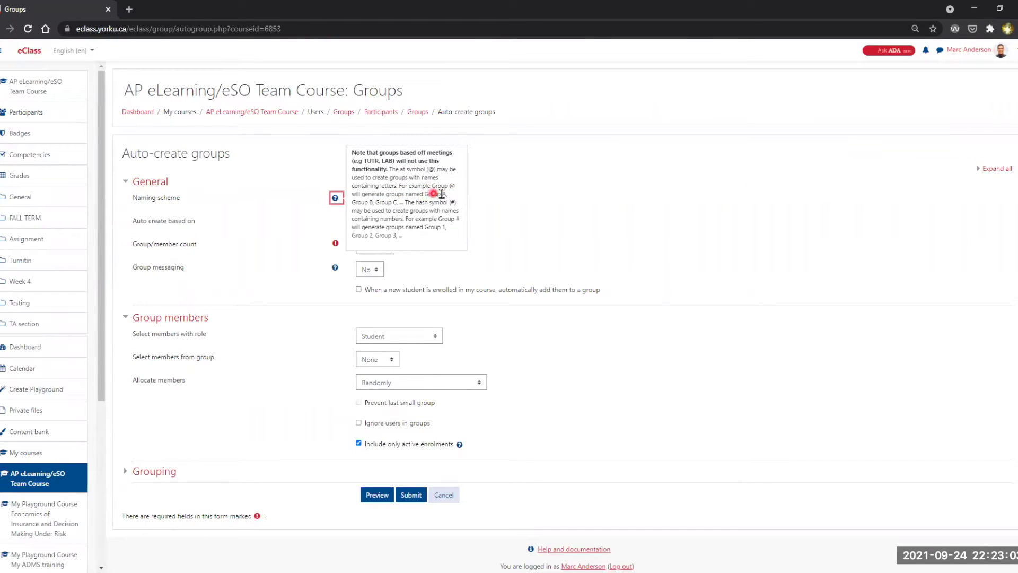
click(505, 203)
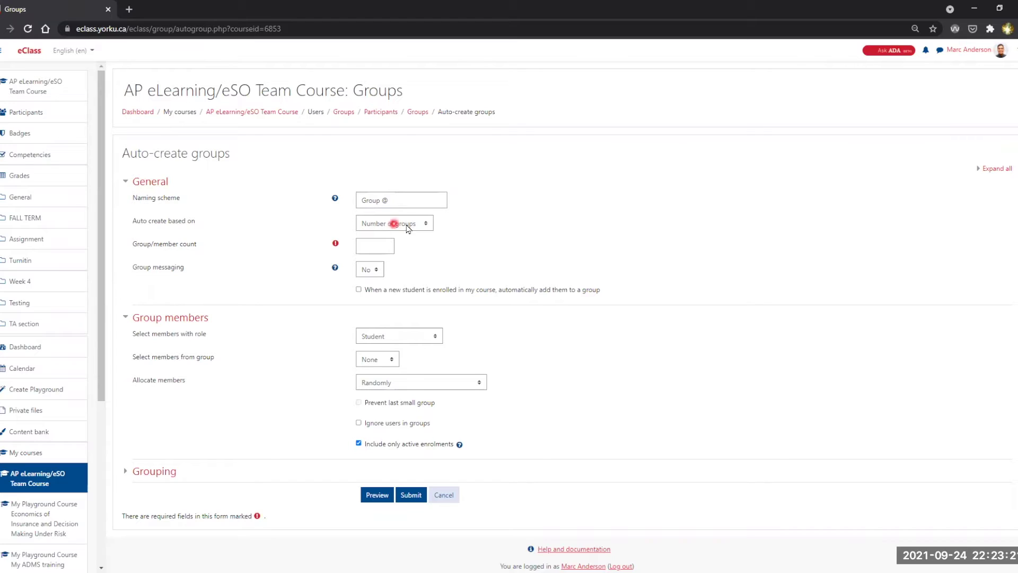
click(363, 247)
text(5)
scroll(319, 278, down, 1)
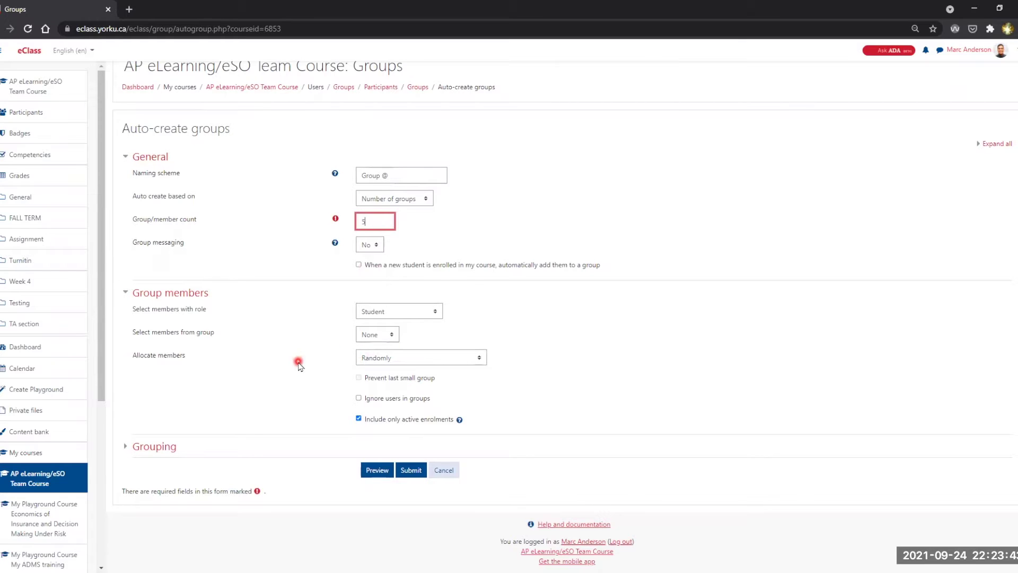
Set the member allocation to "No allocation" and try to submit the auto-created groups.
click(387, 361)
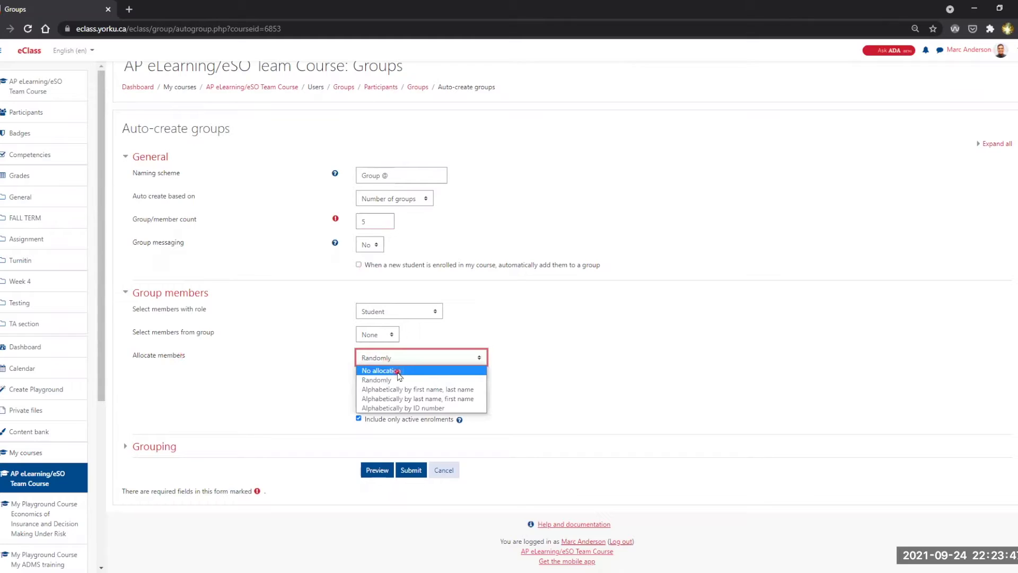
click(379, 371)
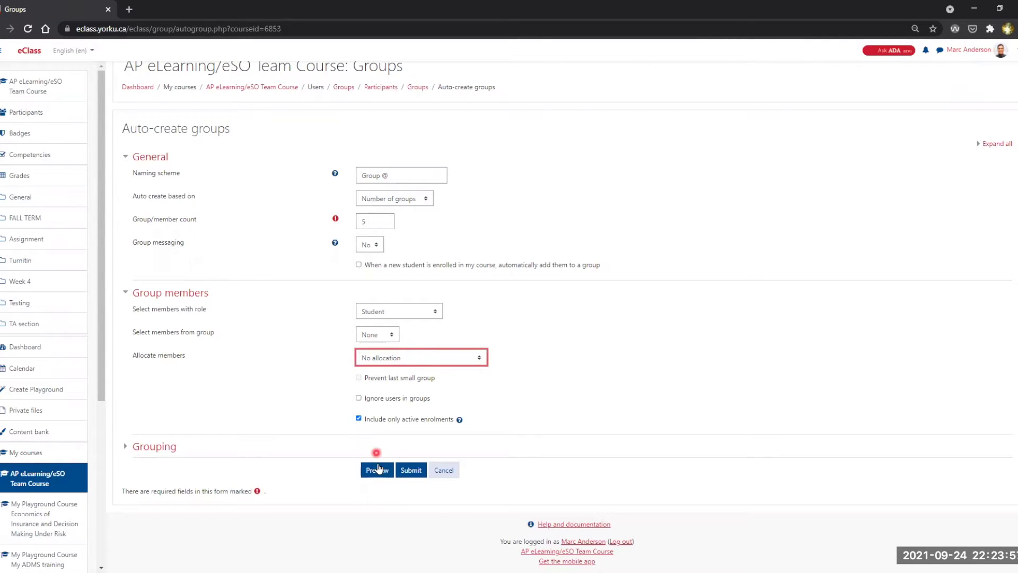
click(419, 472)
click(562, 91)
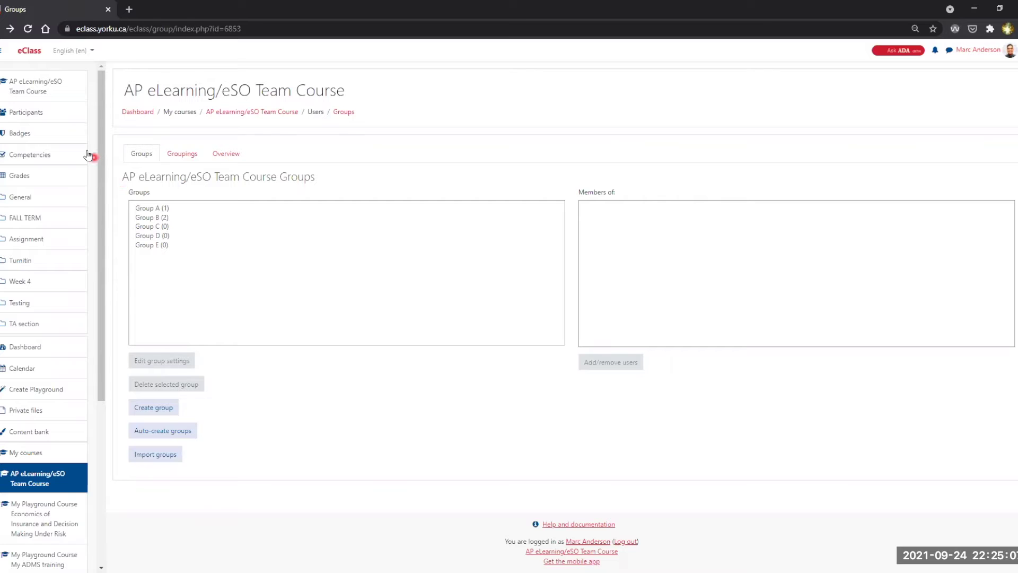
Return to the AP eLearning/eSO Team Course main page and turn editing on.
click(46, 96)
scroll(700, 336, down, 5)
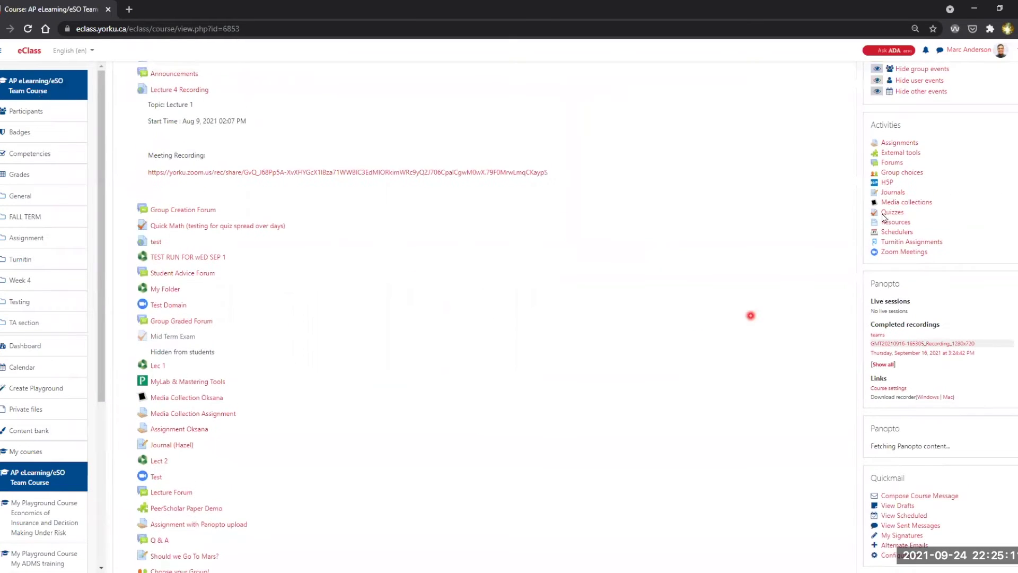
scroll(750, 313, up, 5)
click(983, 117)
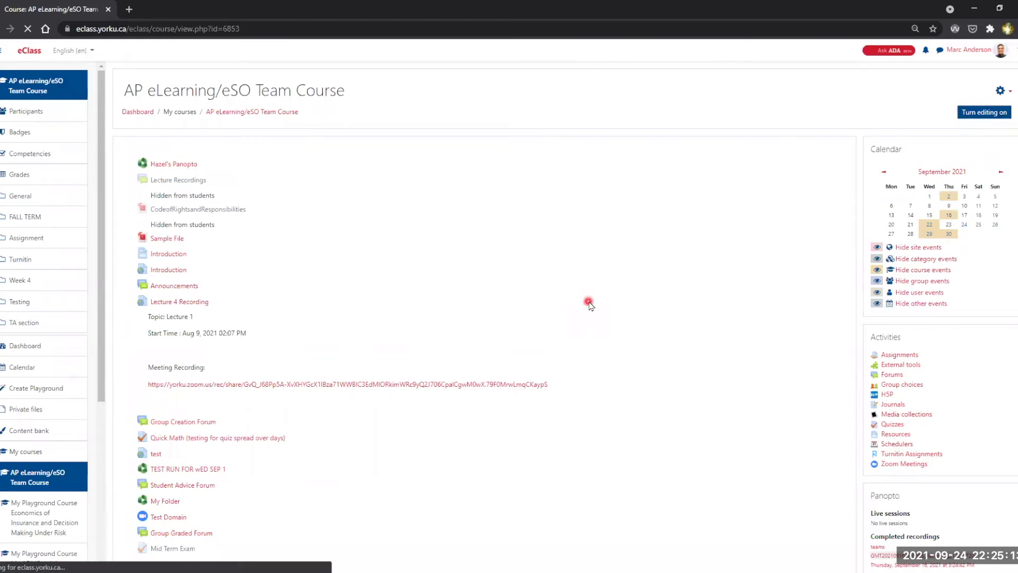
Start adding a Group choice activity to the course section above FALL TERM, reading the activity's description first.
scroll(662, 338, down, 9)
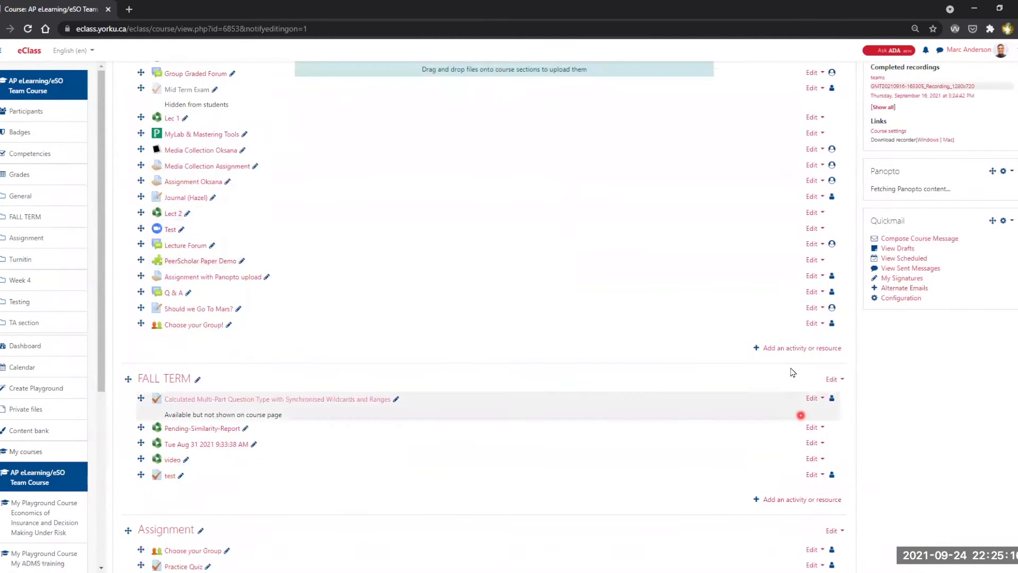
click(771, 349)
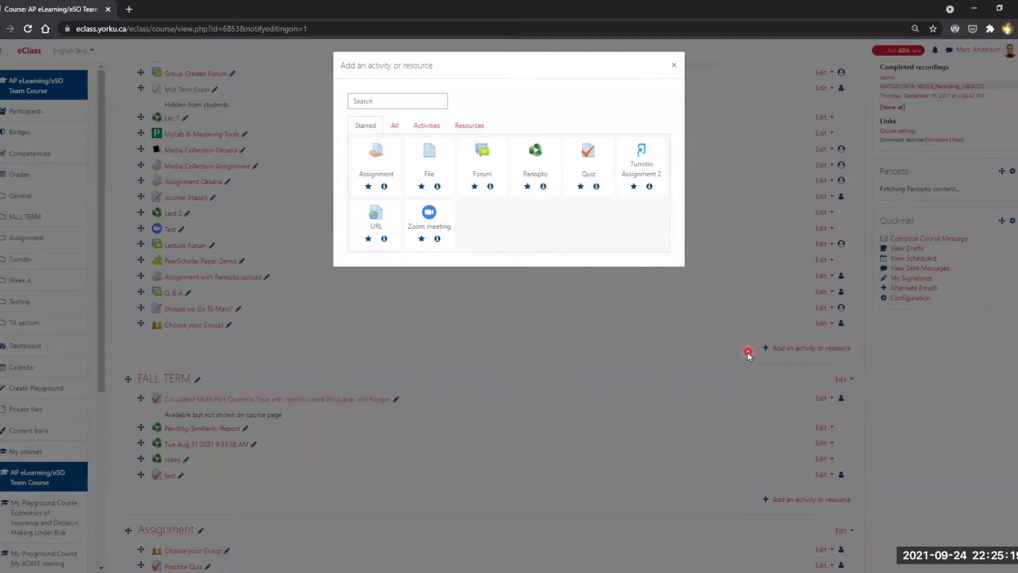
click(427, 126)
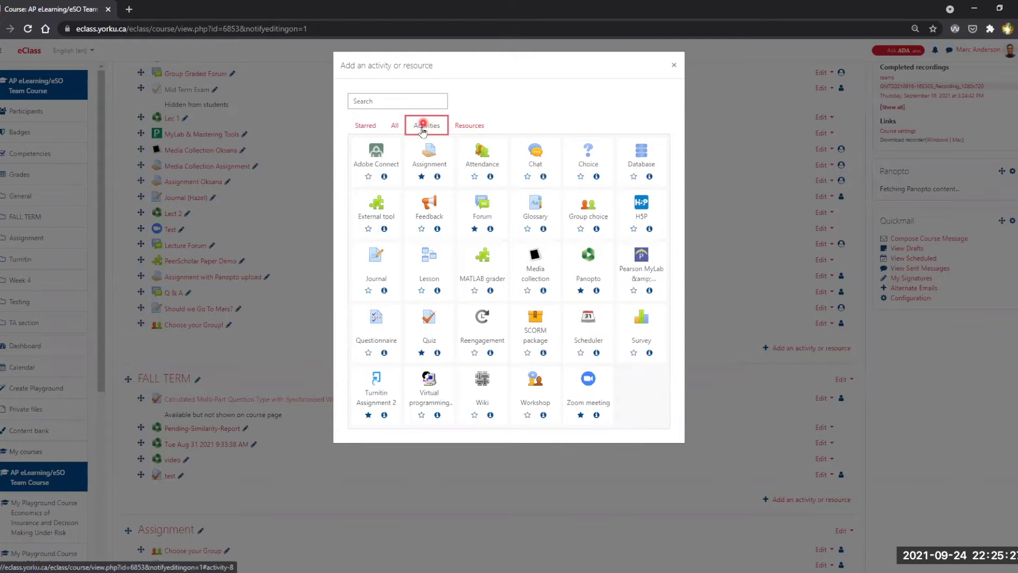
click(448, 274)
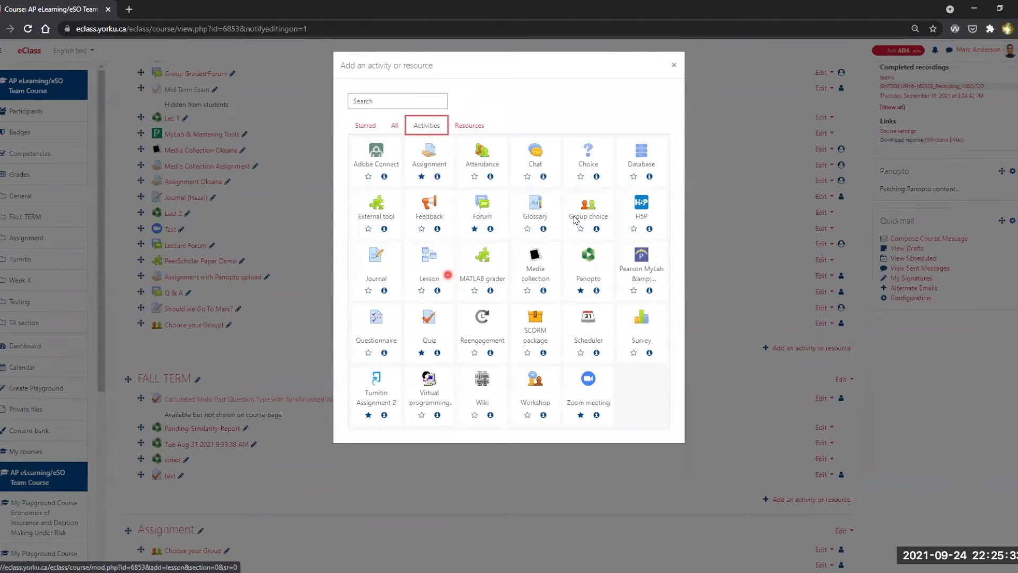
click(596, 229)
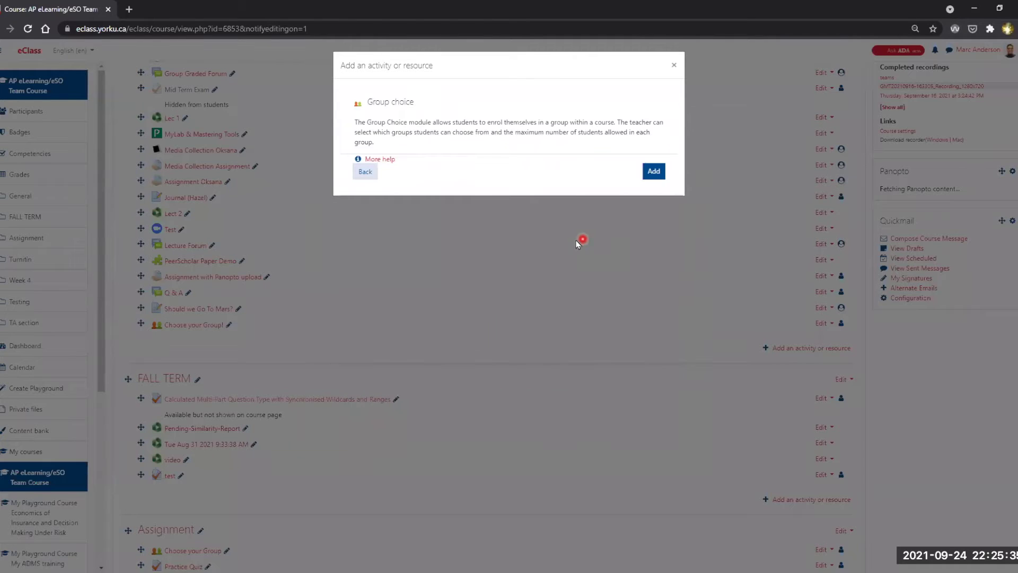
click(366, 172)
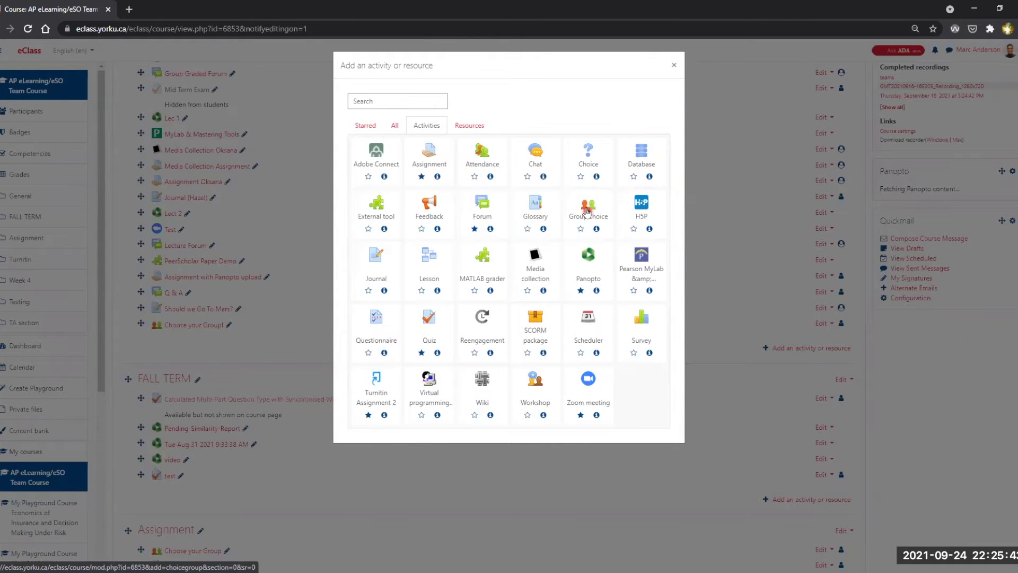
click(577, 217)
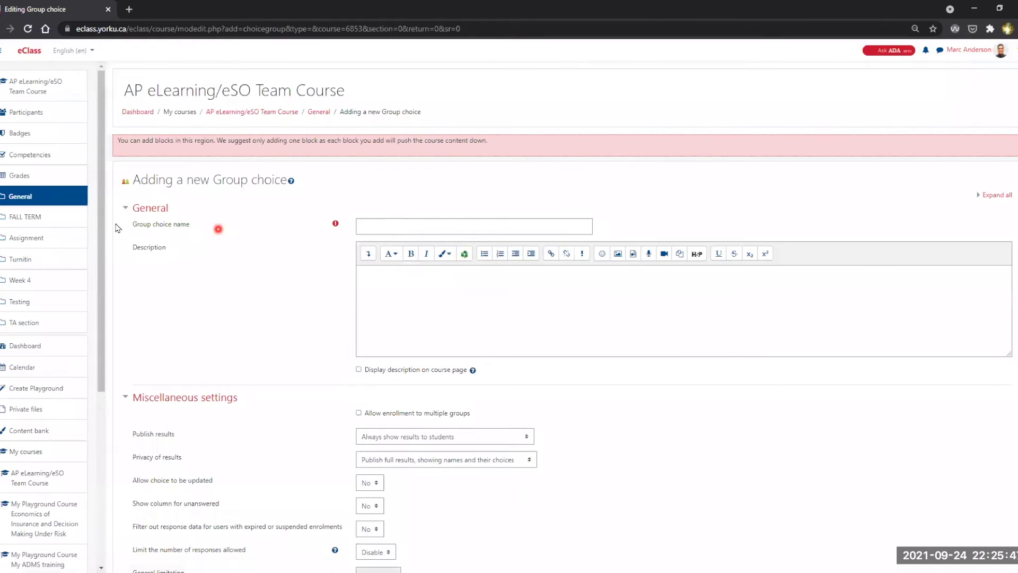
Name the group choice "Choose Your Group!" and place the cursor in its description.
click(385, 227)
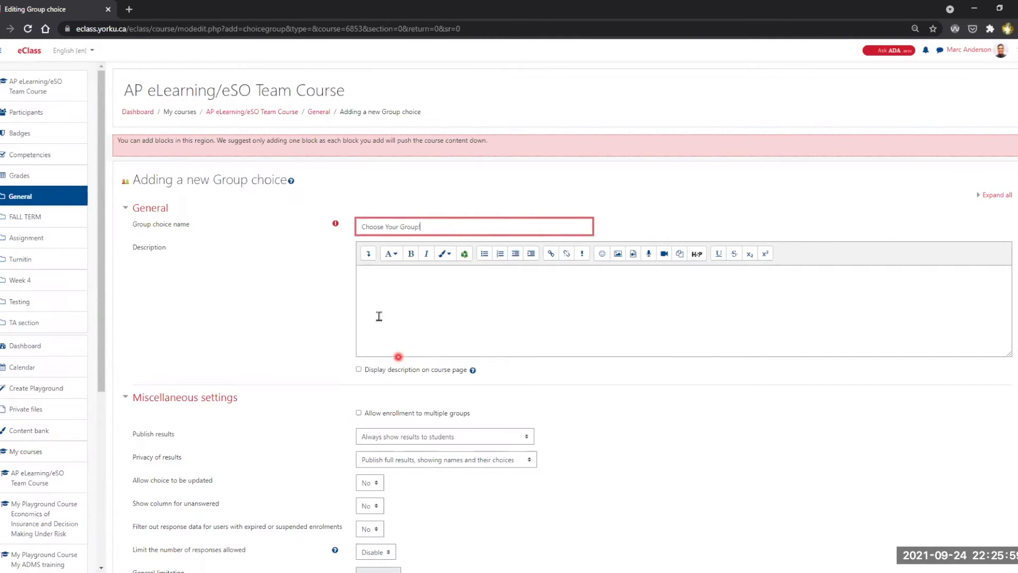
click(427, 290)
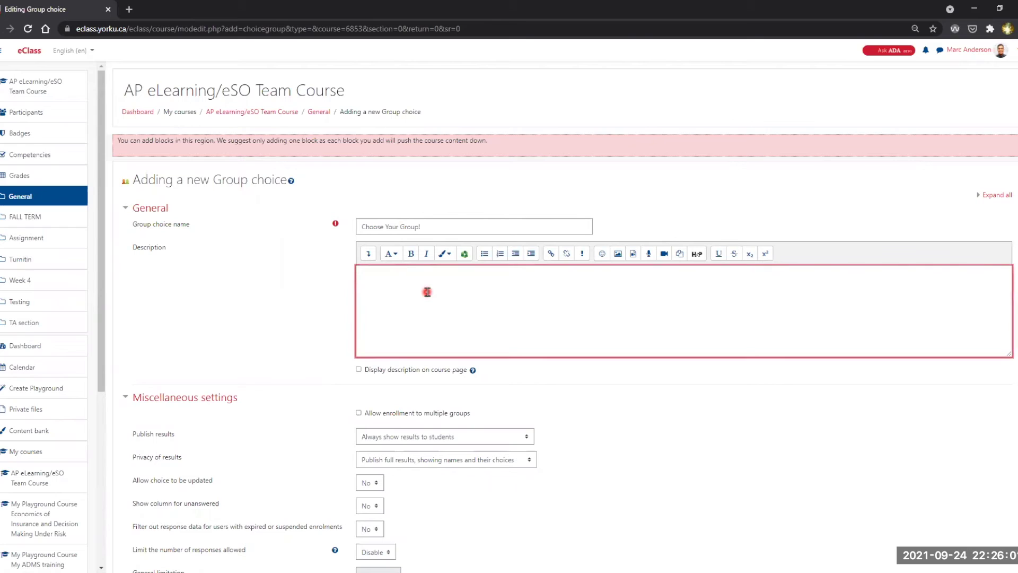
scroll(416, 318, down, 2)
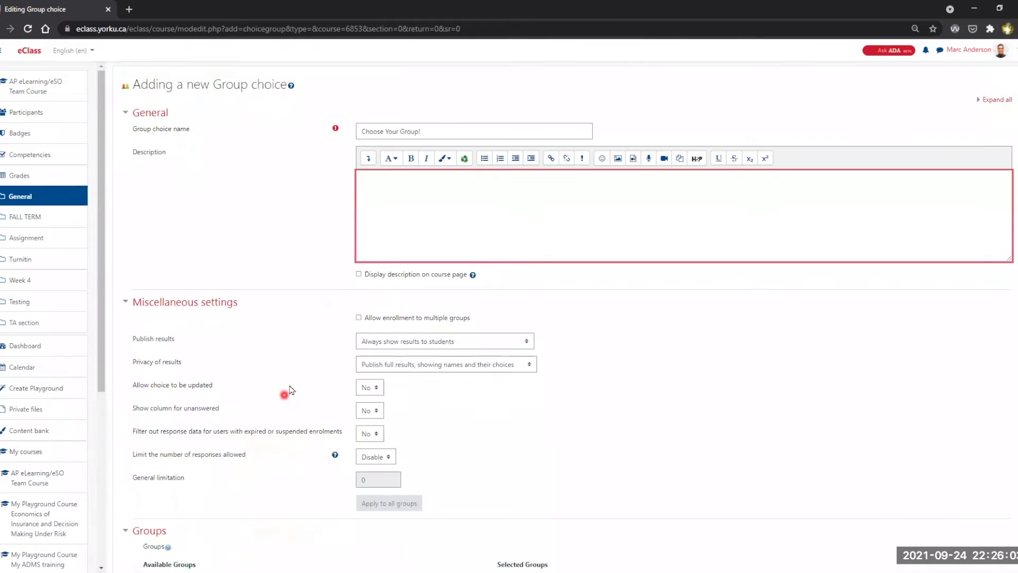
scroll(346, 379, up, 1)
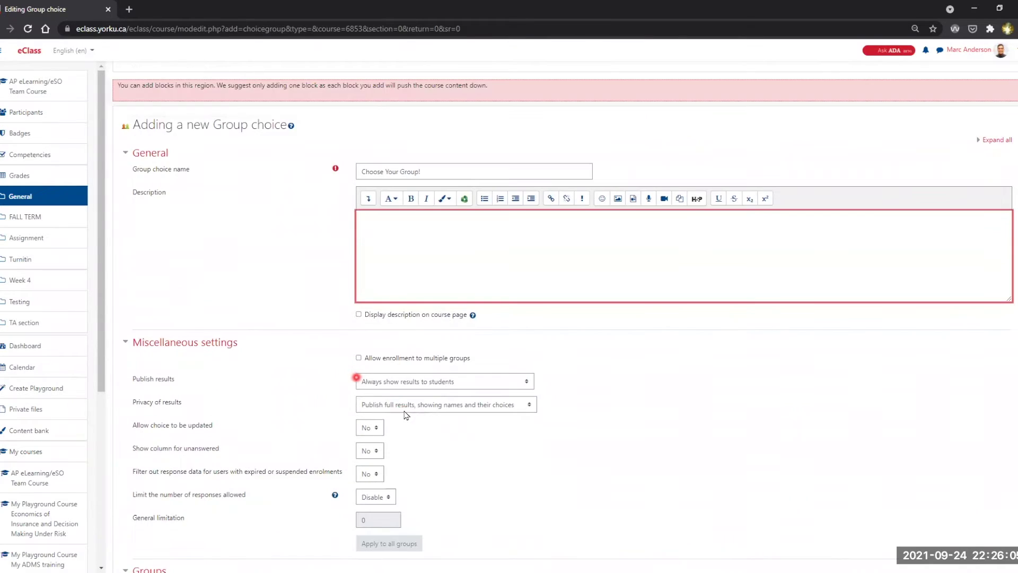
click(380, 221)
Expand all sections of the group choice form and enable restricting answering to a time period.
scroll(381, 249, down, 4)
scroll(320, 305, down, 4)
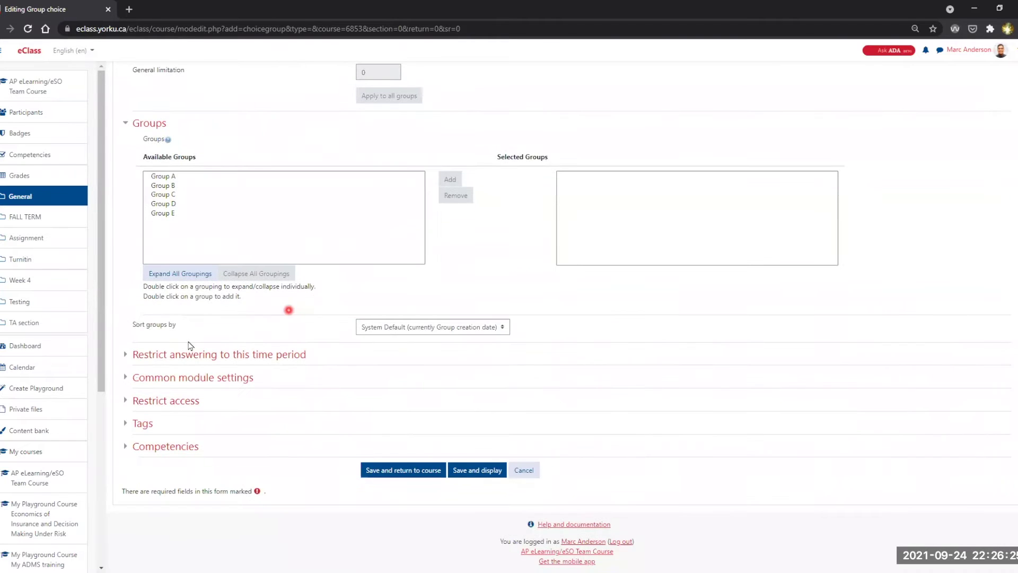
scroll(991, 220, up, 5)
scroll(991, 220, up, 4)
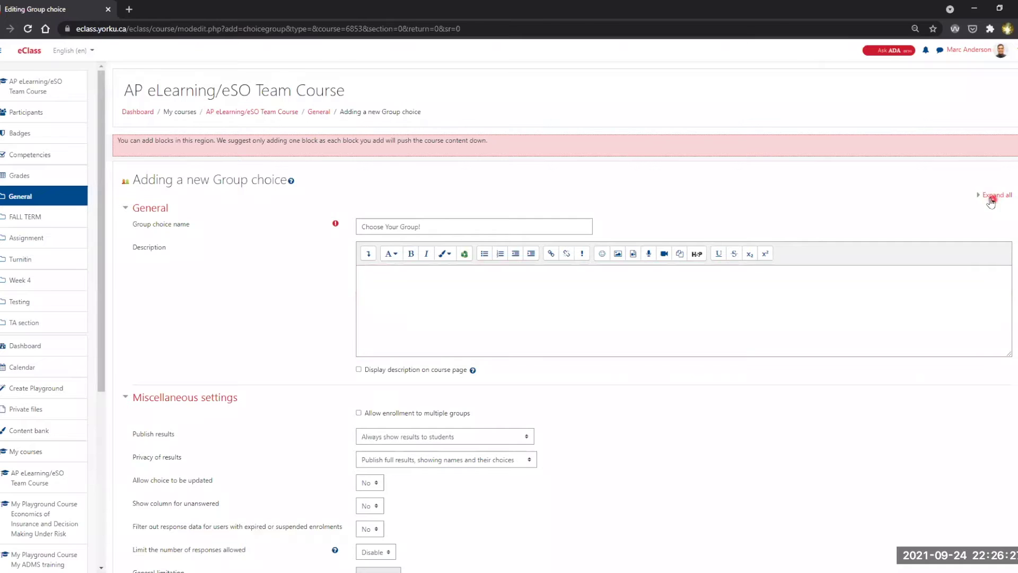
scroll(250, 336, down, 12)
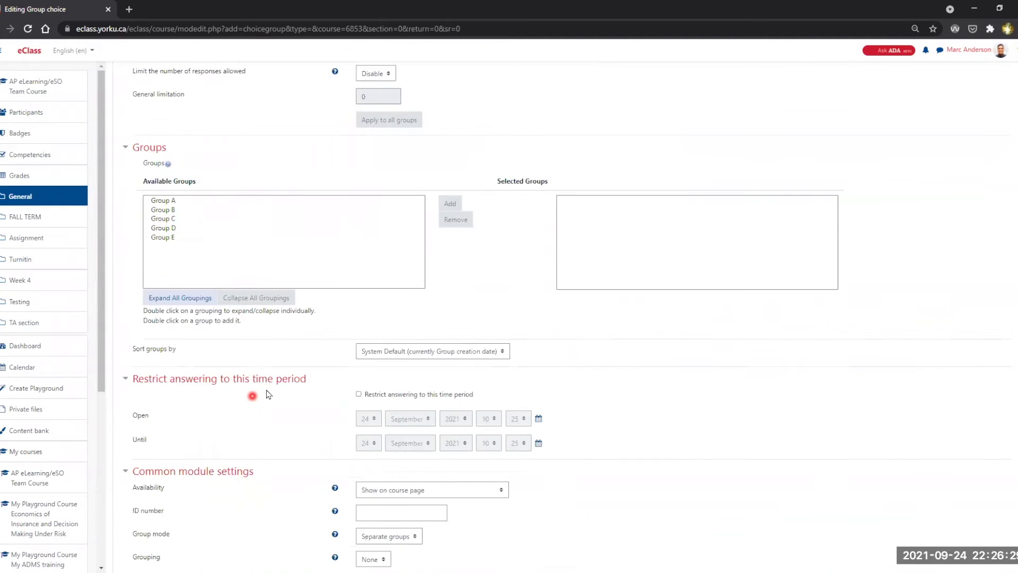
scroll(169, 244, up, 1)
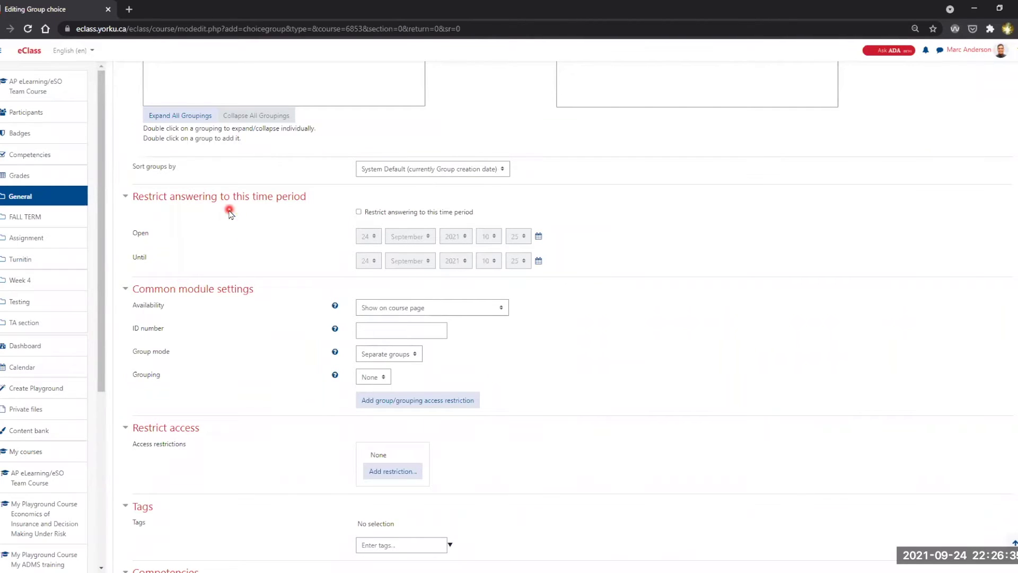
click(359, 212)
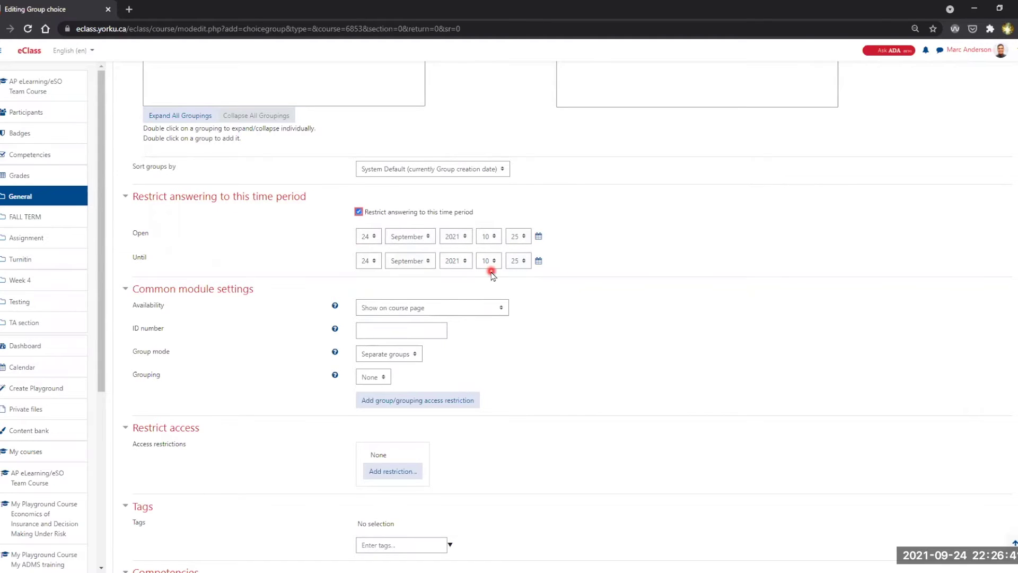
Enable displaying the group choice's description on the course page.
scroll(492, 276, up, 4)
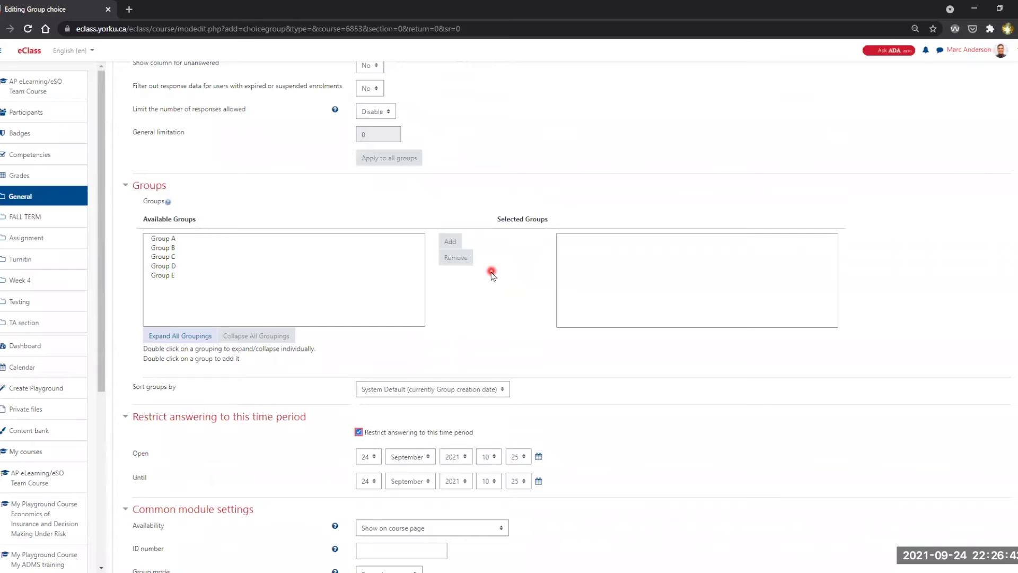
scroll(492, 276, up, 5)
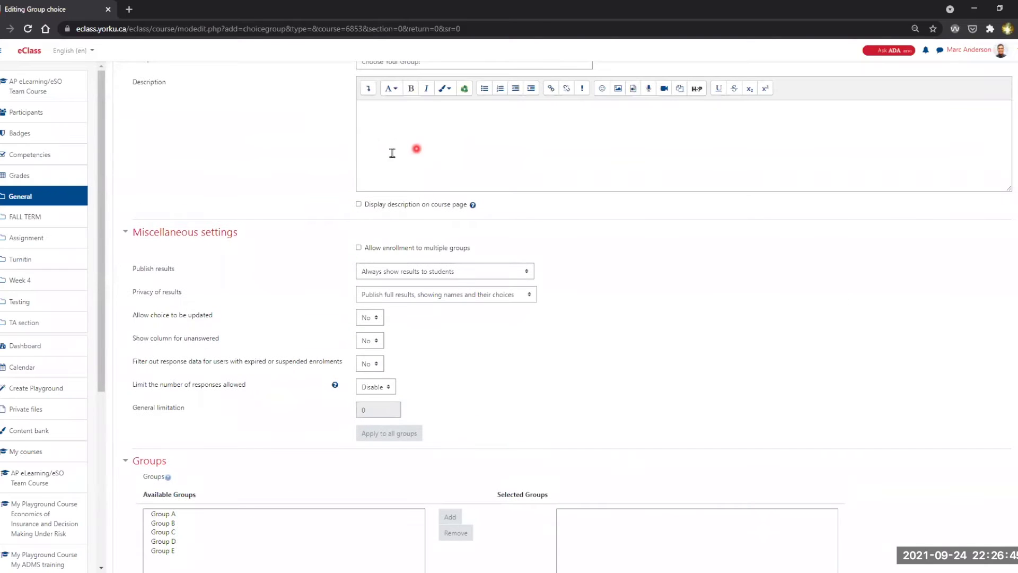
click(360, 203)
scroll(414, 212, up, 2)
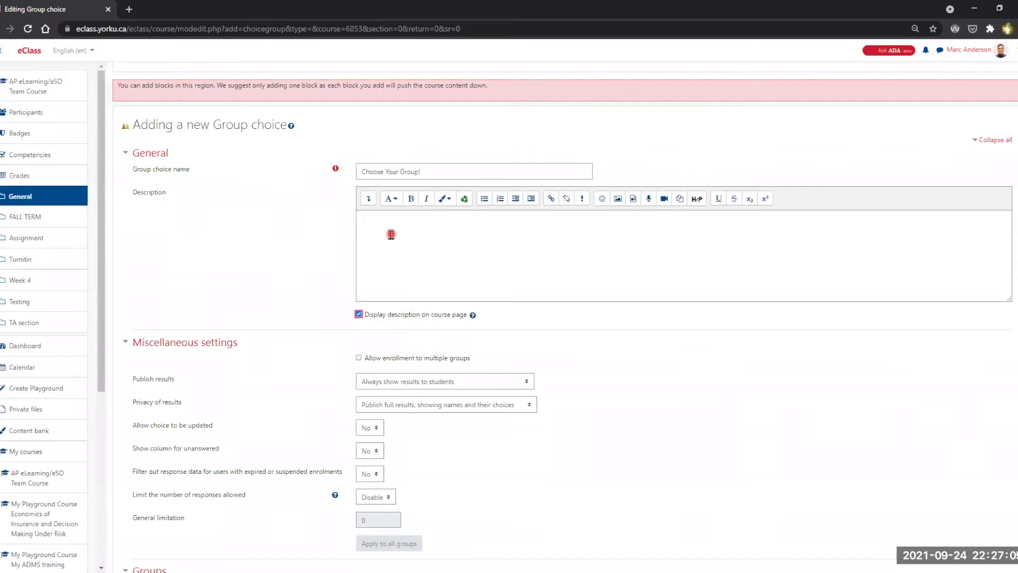
scroll(393, 236, down, 1)
scroll(392, 237, up, 1)
click(376, 242)
Review the available options for publishing results and for privacy of results in the miscellaneous settings.
scroll(393, 264, down, 2)
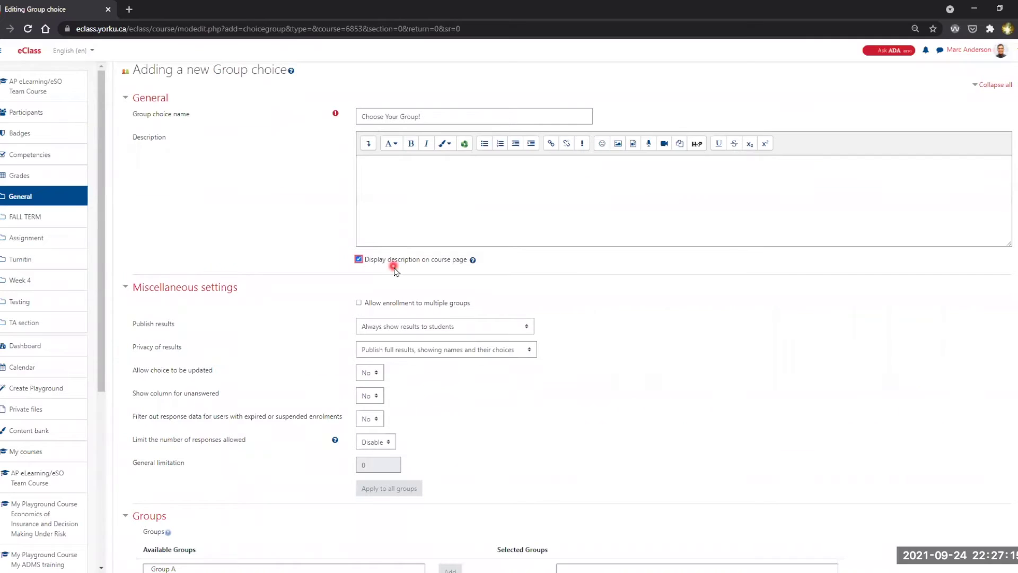
scroll(395, 271, down, 1)
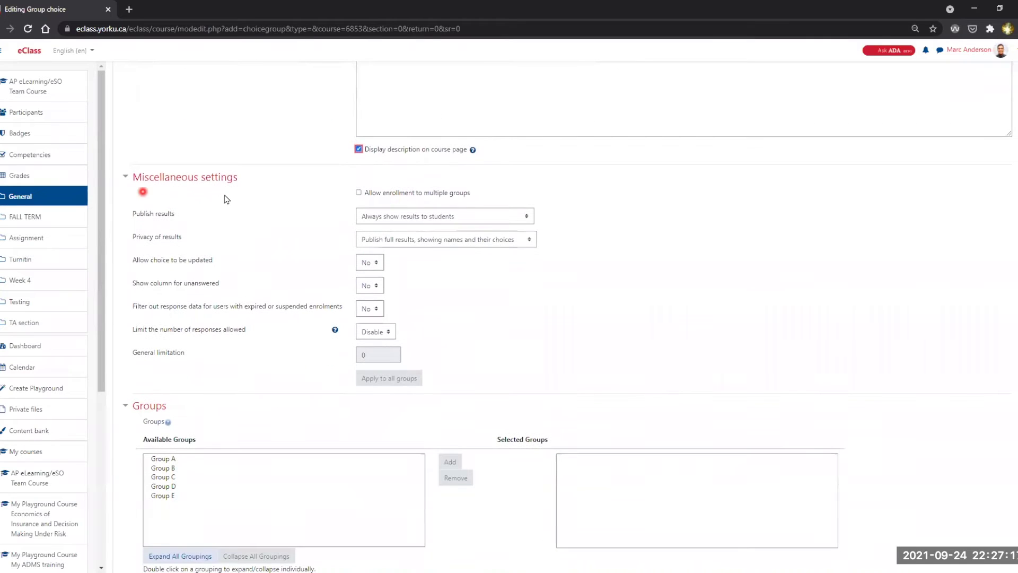
scroll(290, 245, down, 1)
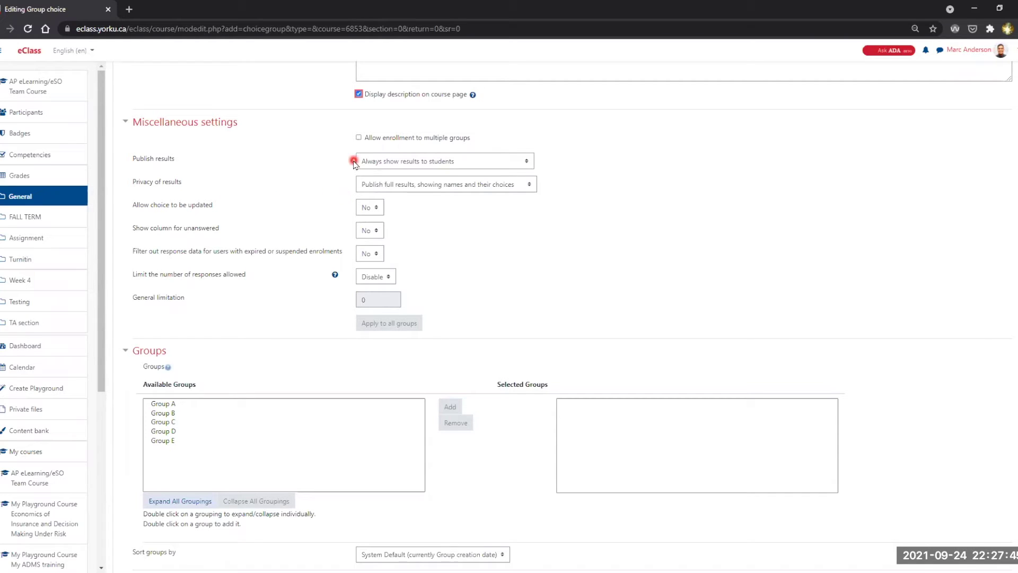
click(386, 162)
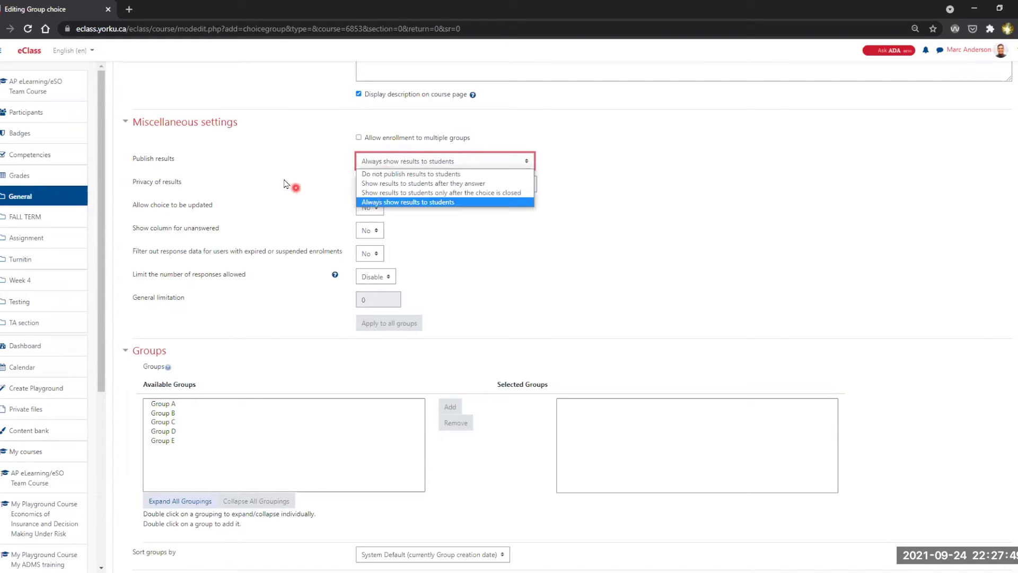
key(Escape)
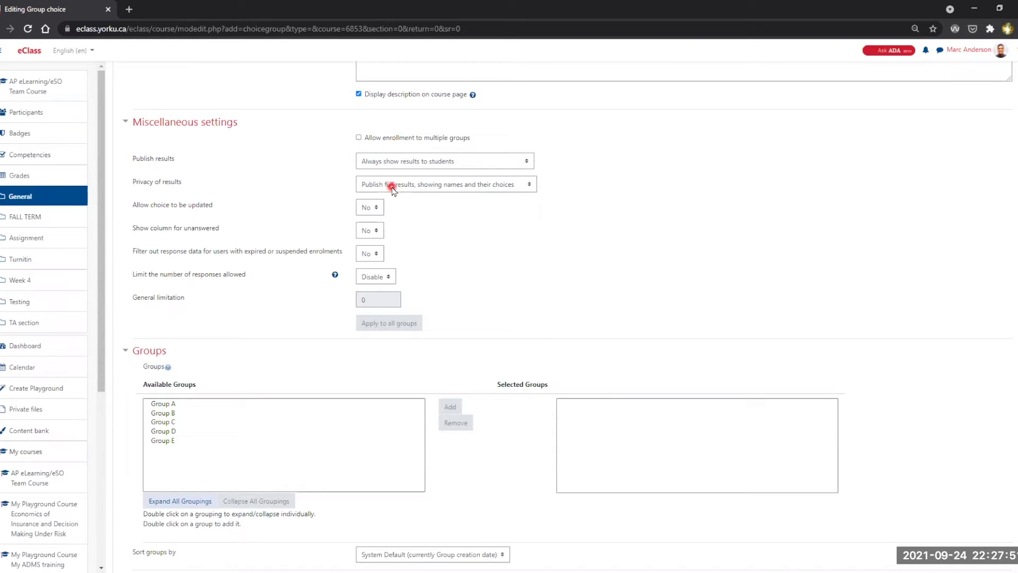
click(392, 186)
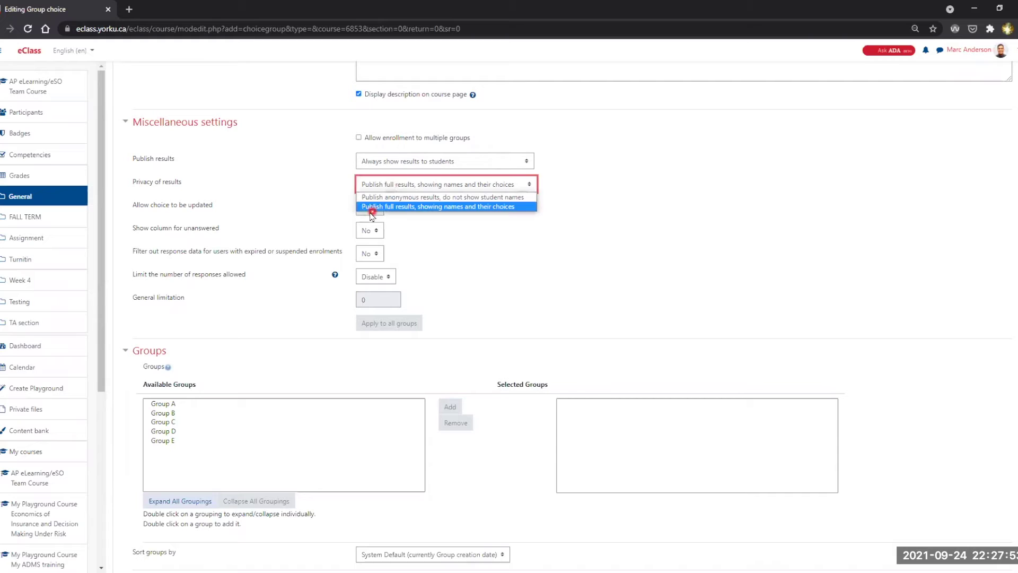
click(292, 184)
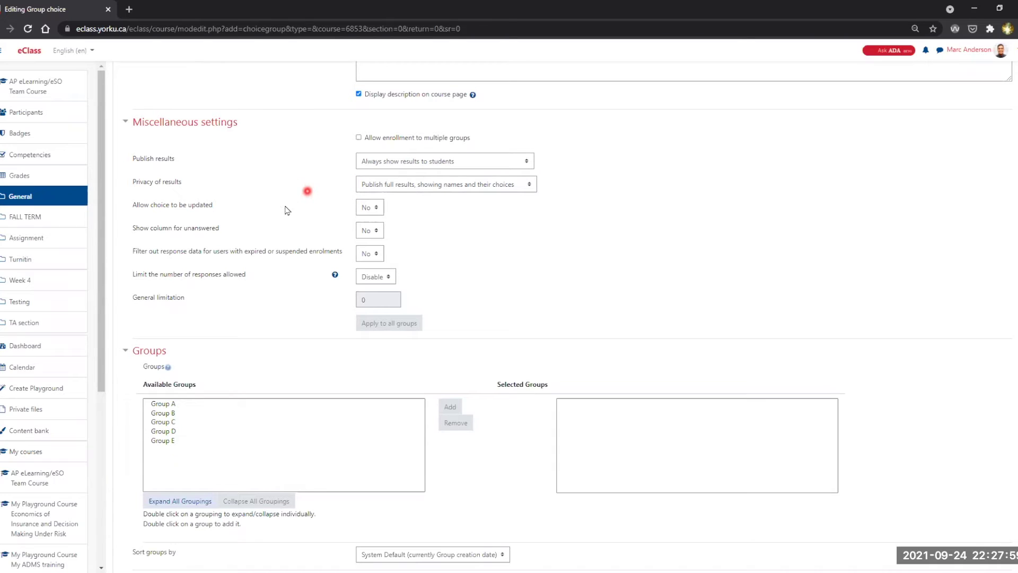
click(384, 185)
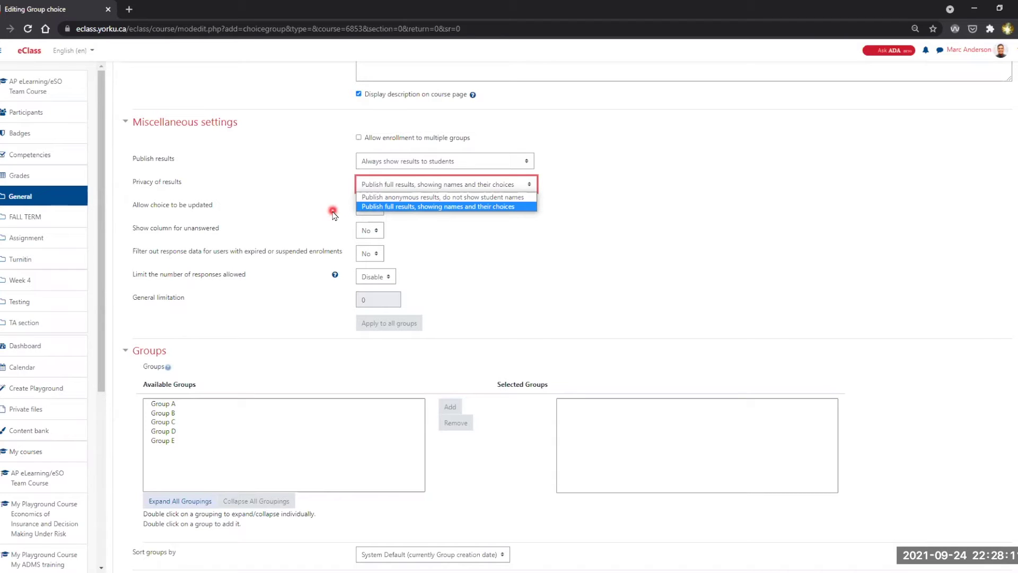
click(320, 183)
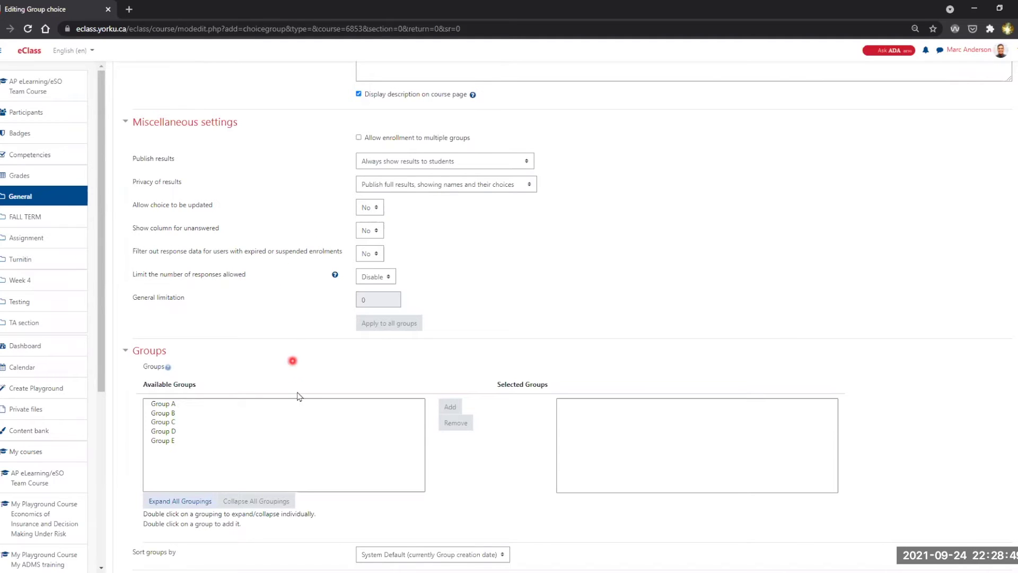
Review the group choice form's time restriction, general settings and remaining miscellaneous settings, such as updating choices and showing unanswered users.
scroll(301, 393, down, 3)
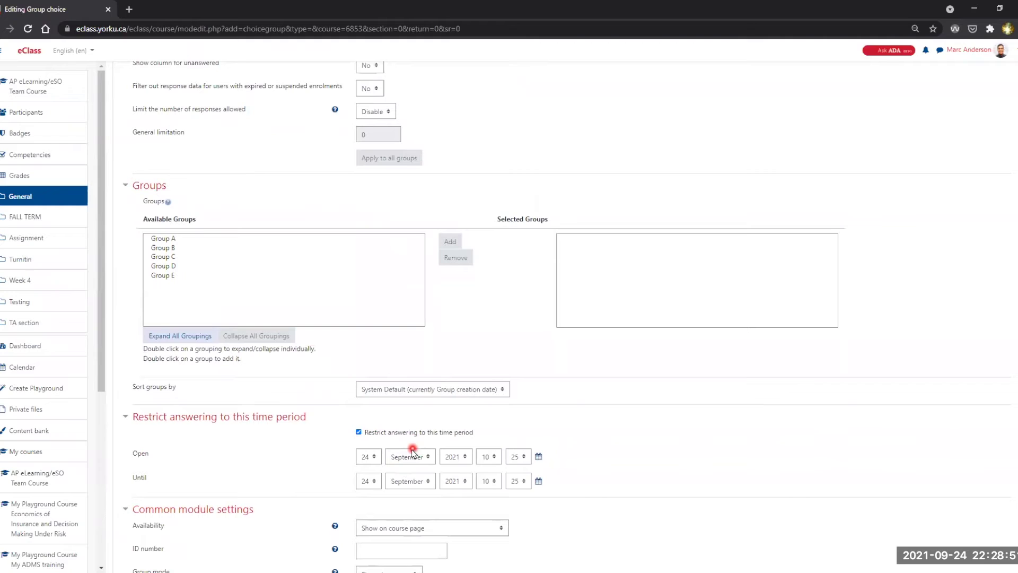
scroll(405, 453, up, 4)
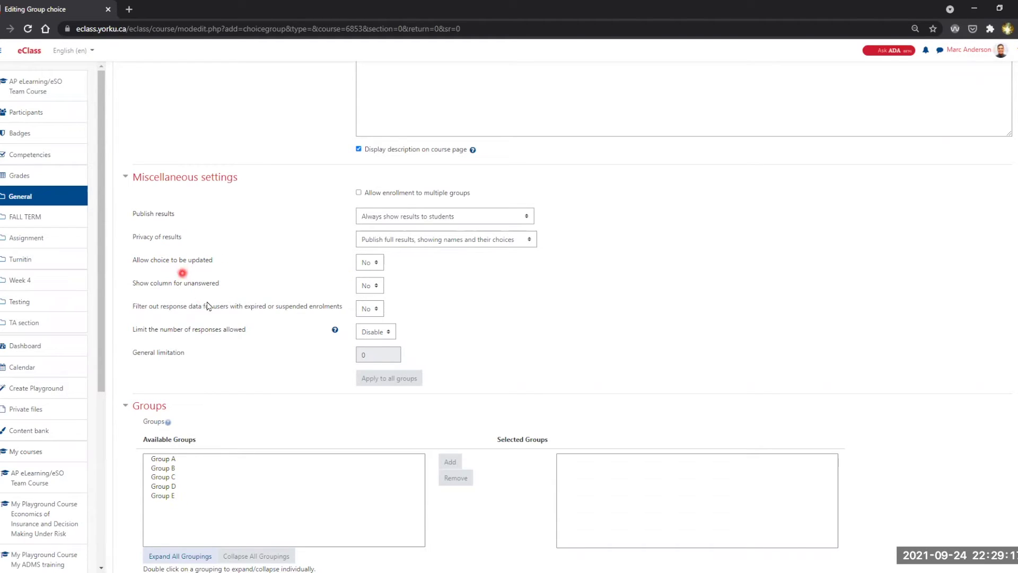
scroll(371, 297, up, 1)
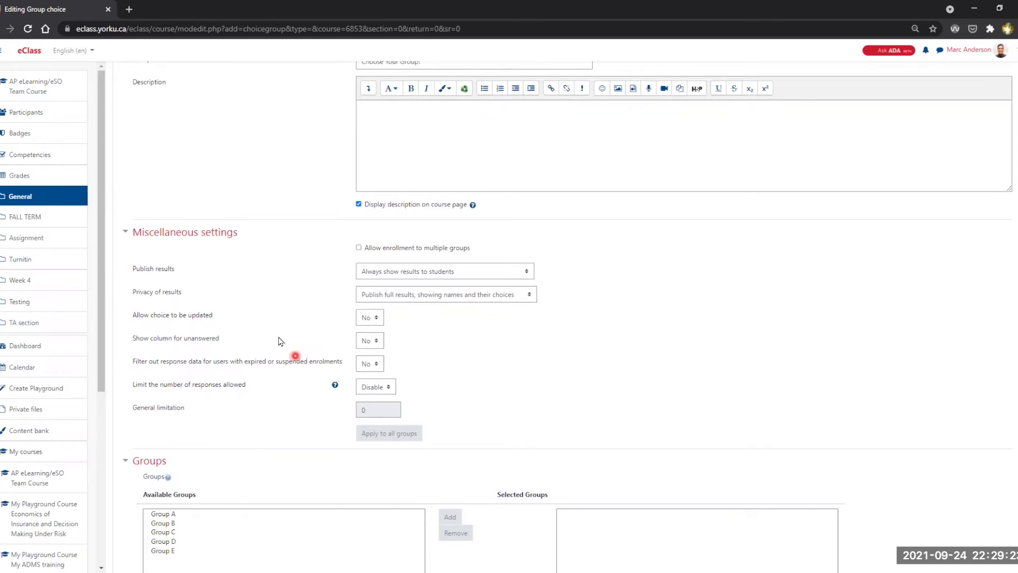
scroll(281, 335, up, 3)
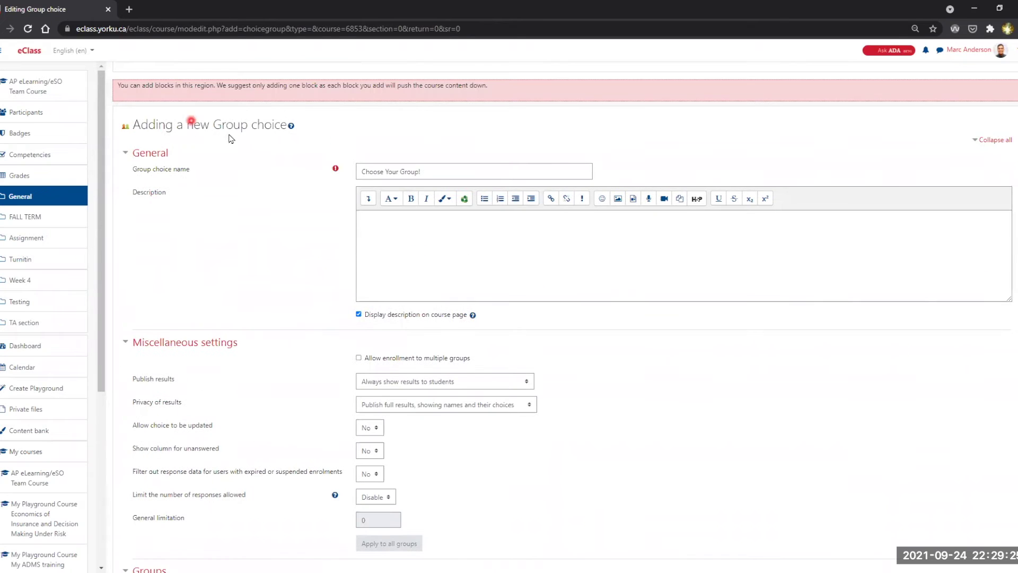
scroll(346, 325, down, 3)
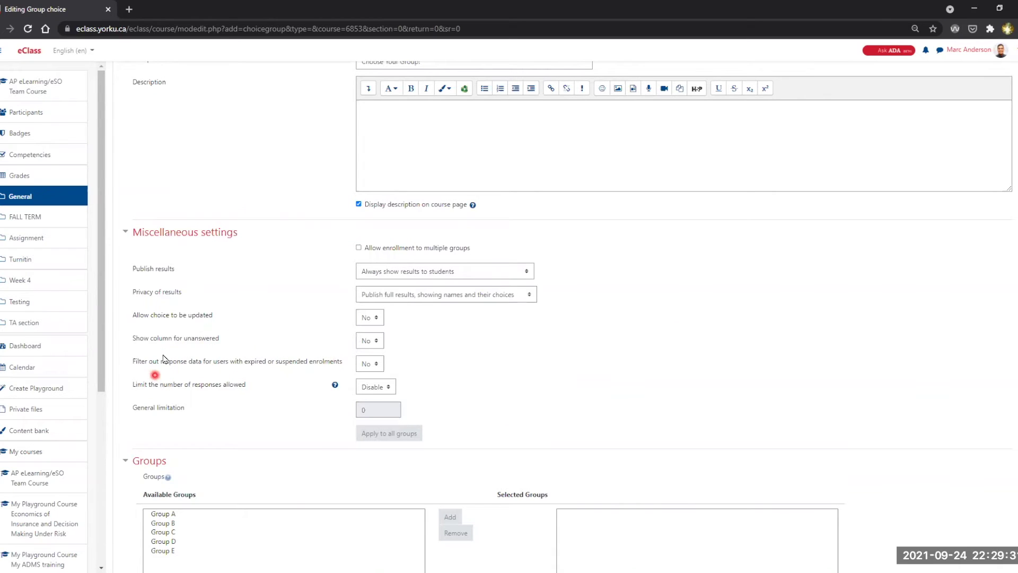
scroll(168, 326, down, 2)
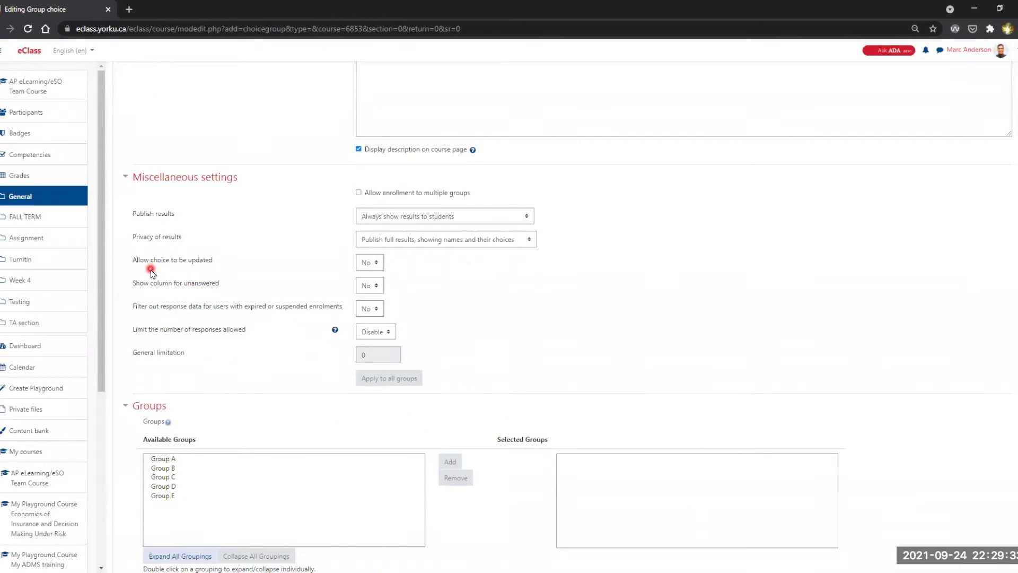
scroll(156, 274, down, 1)
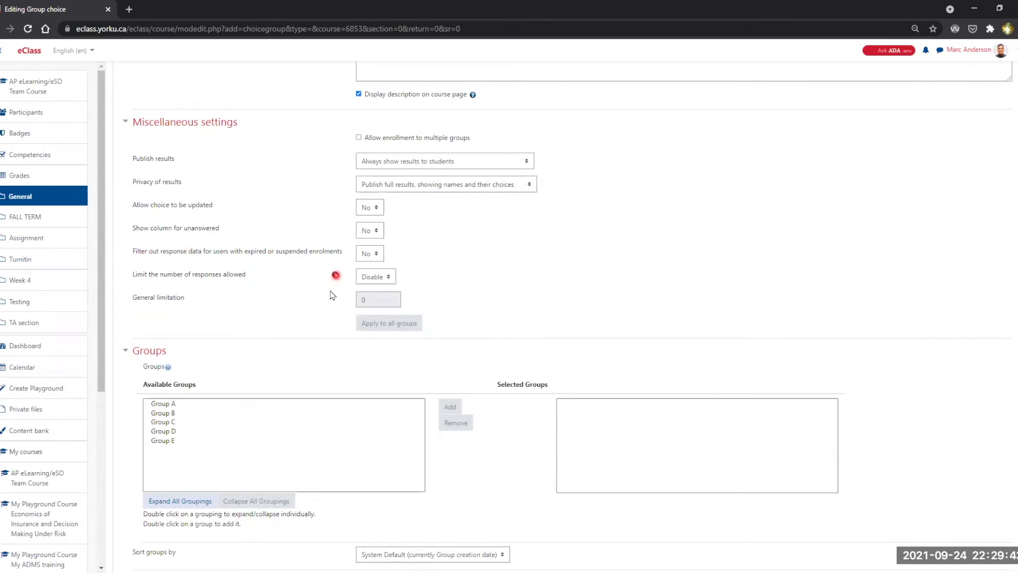
Read the help on limiting responses, then enable the limit and apply a general limitation of 5 to all groups.
scroll(326, 294, down, 1)
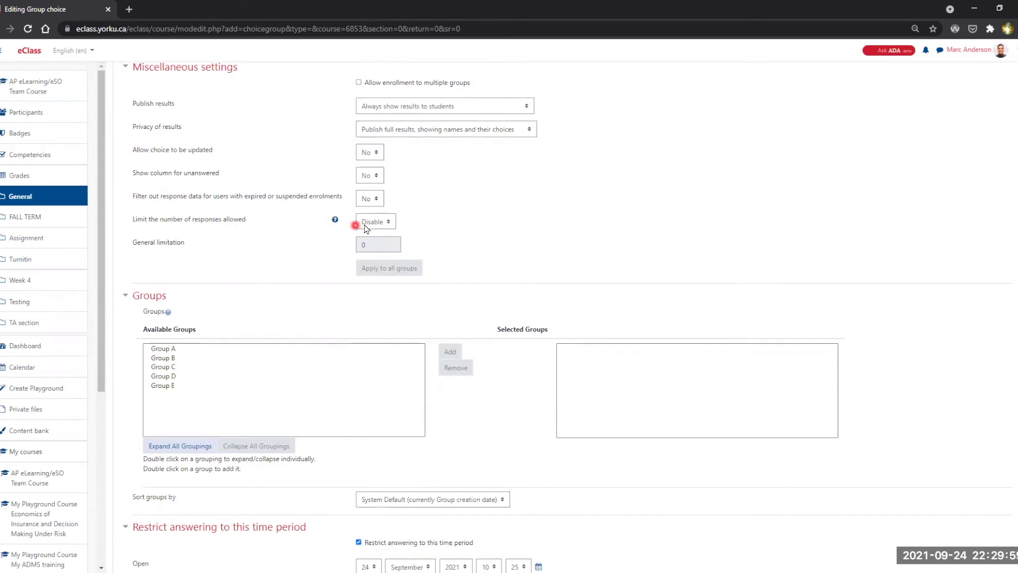
click(335, 220)
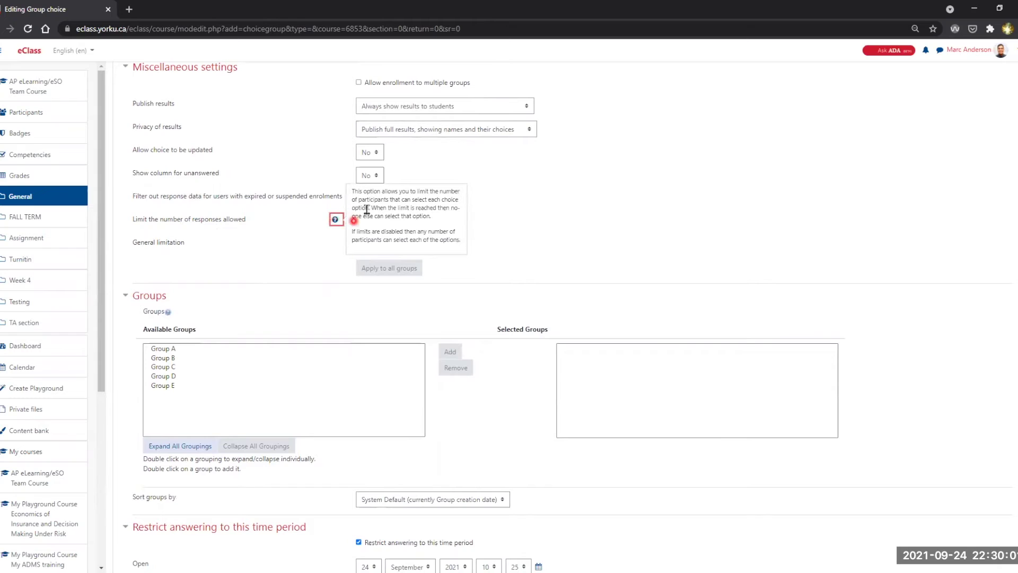
click(310, 228)
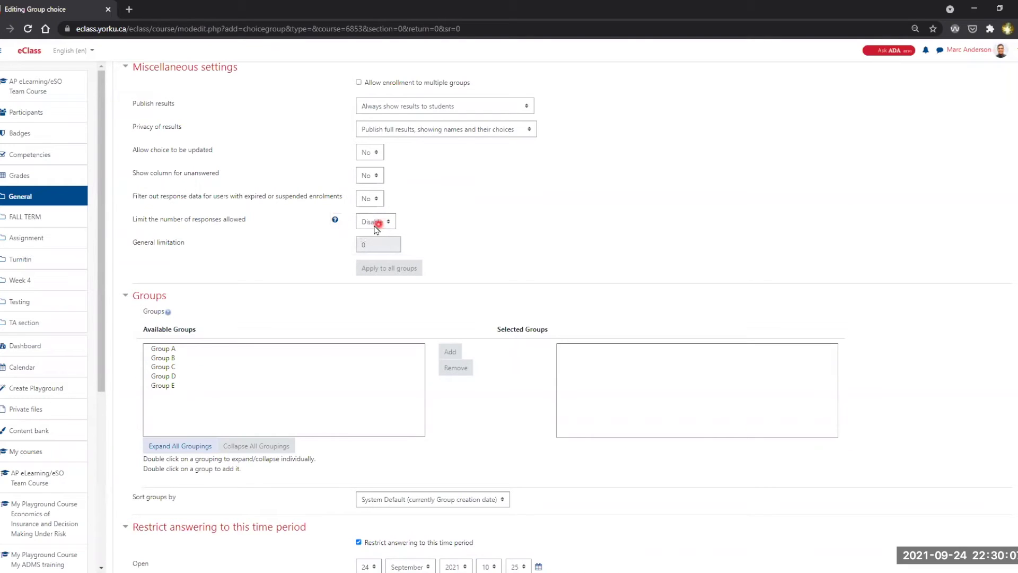
click(375, 223)
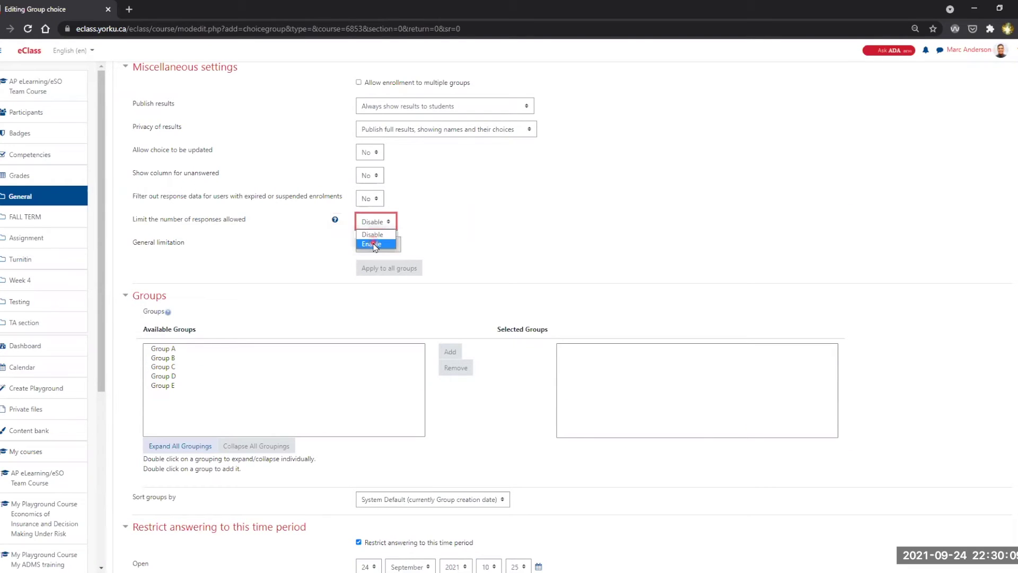
click(374, 245)
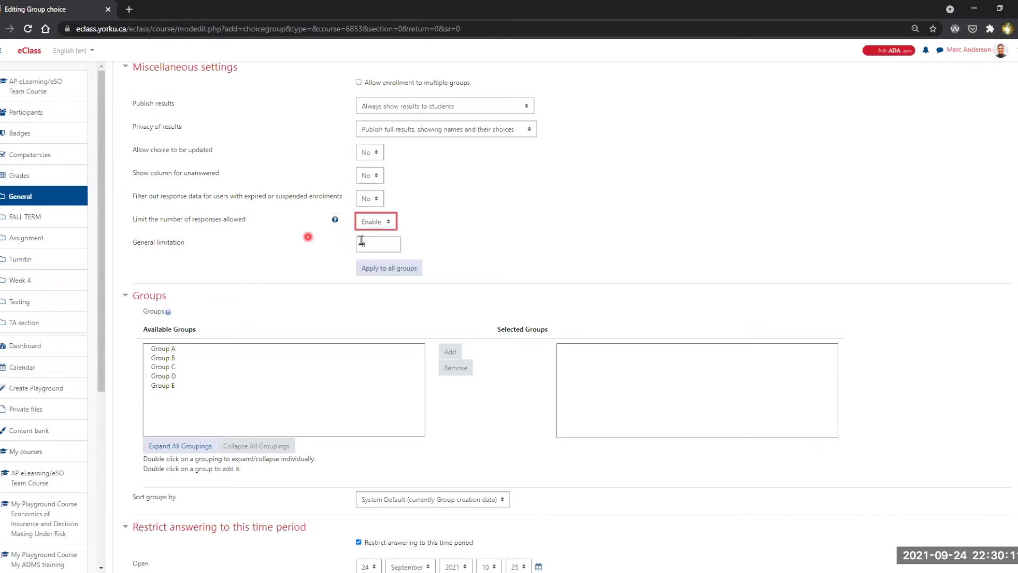
key(Tab)
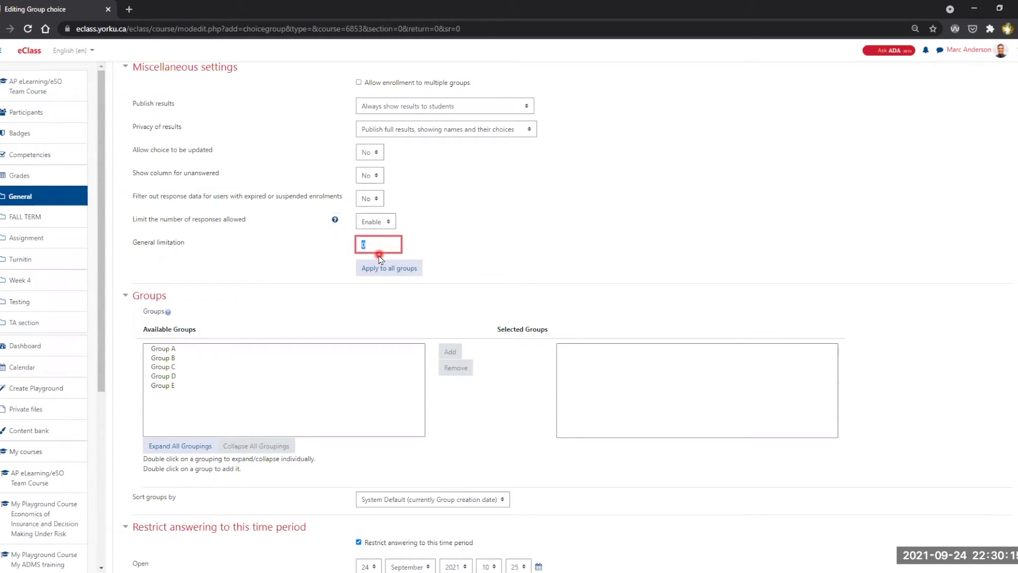
text(5)
click(385, 269)
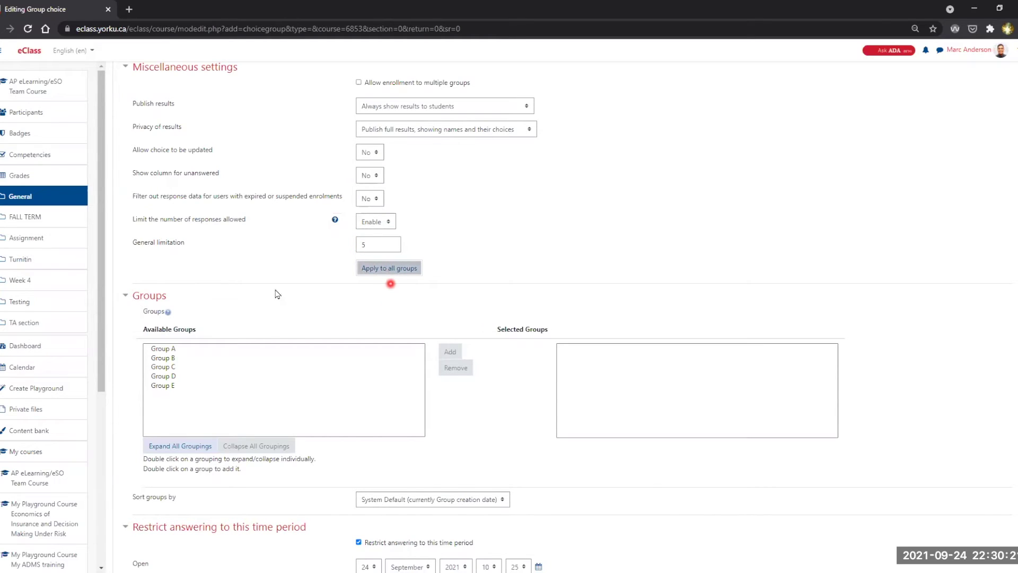
Add all available groups, Group A through Group E, to the selected groups of the choice.
scroll(255, 294, down, 1)
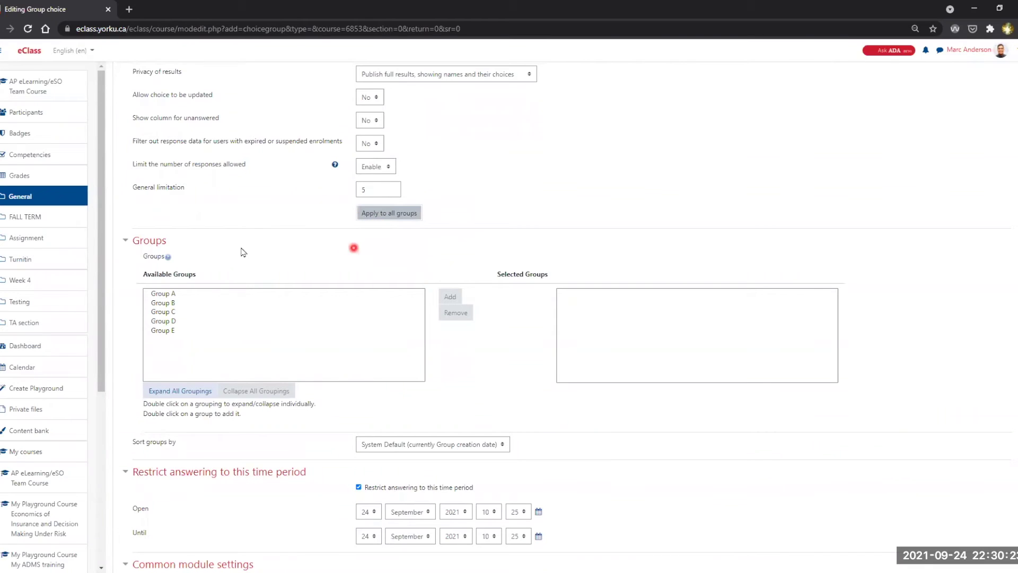
scroll(139, 291, down, 1)
scroll(167, 227, down, 1)
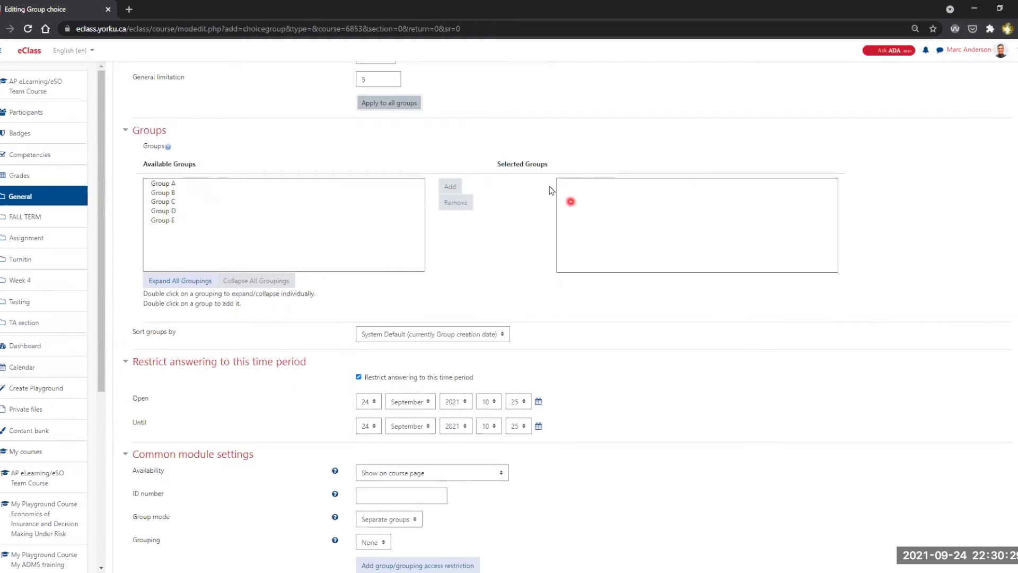
click(169, 184)
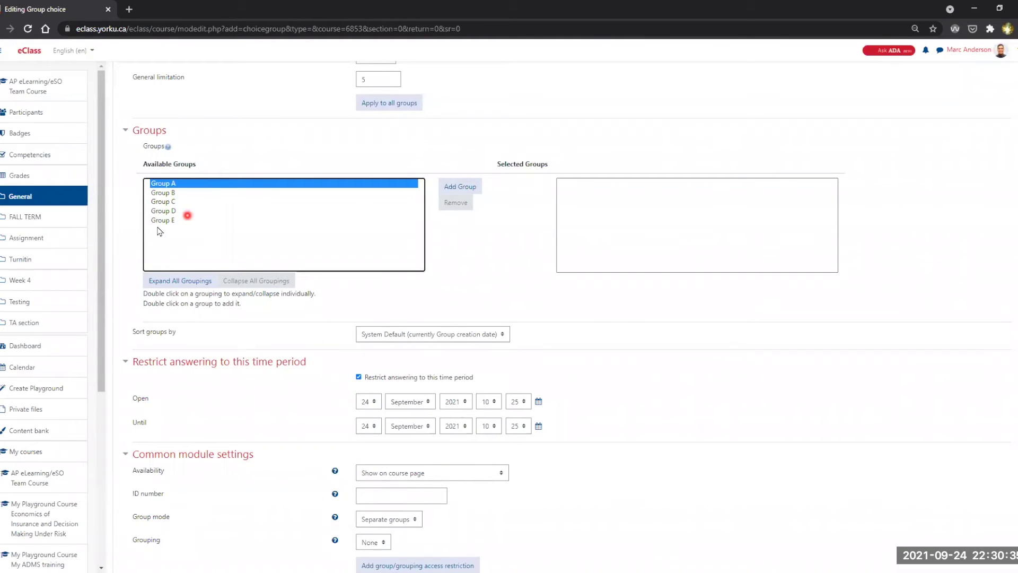
click(171, 222)
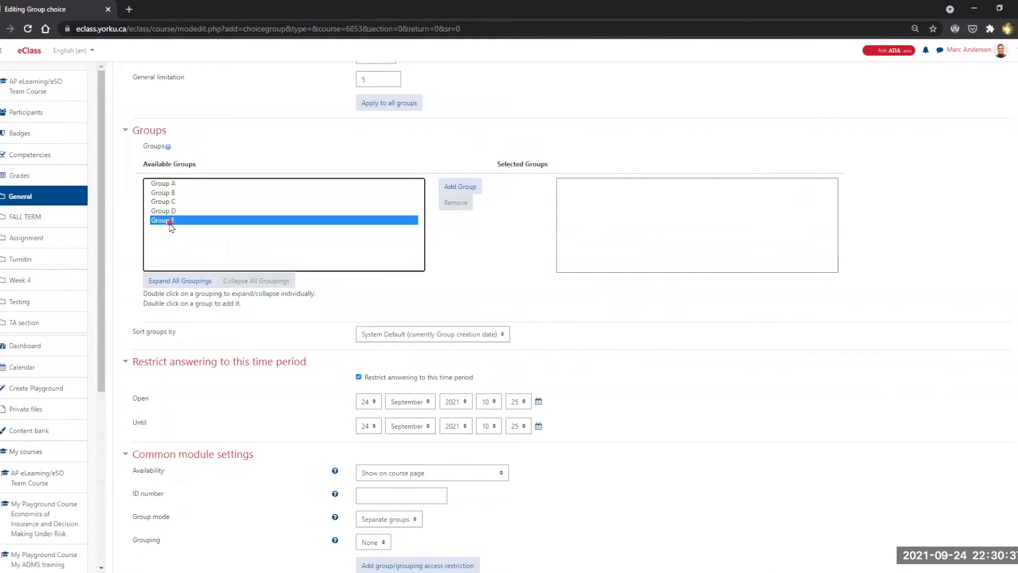
click(174, 184)
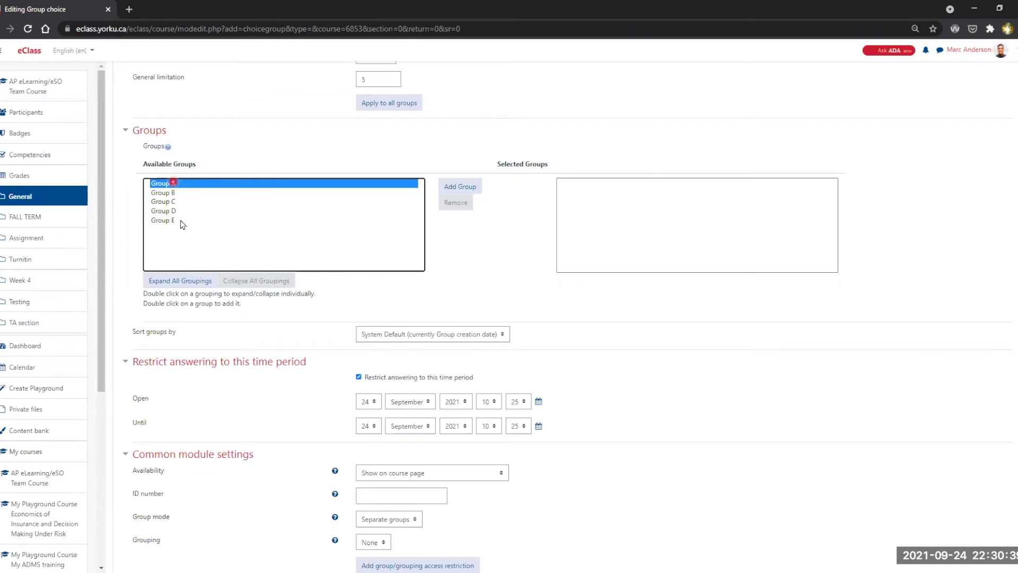
shift+click(180, 221)
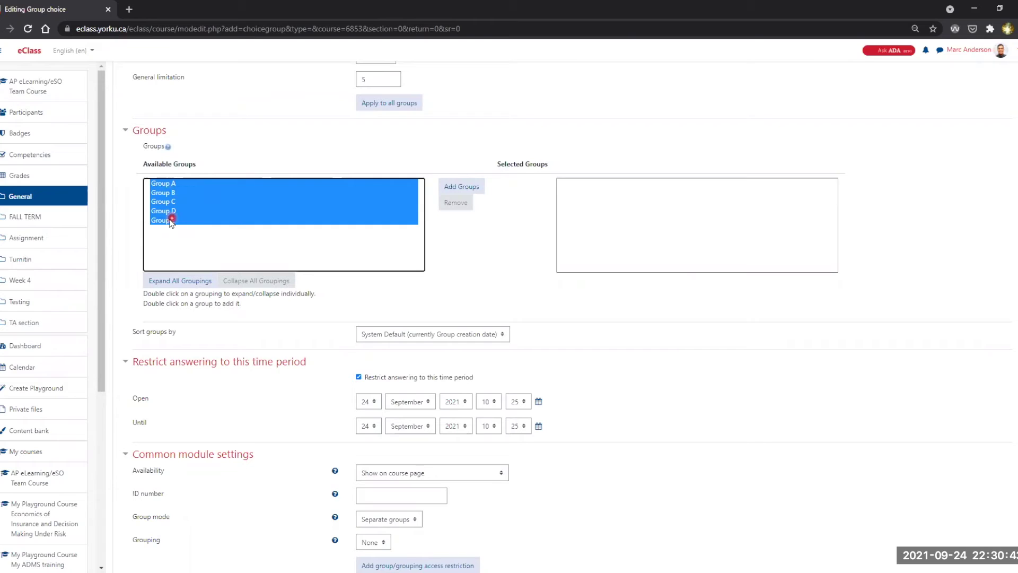
click(464, 187)
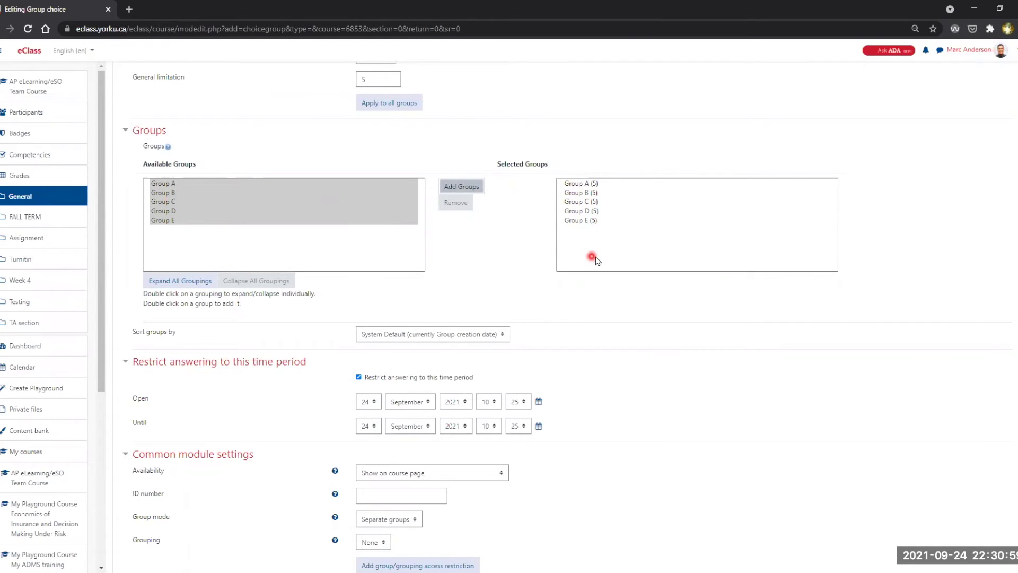
Check the selected groups' response limits against the general limitation and review the open and until dates of the answering period.
scroll(595, 260, up, 2)
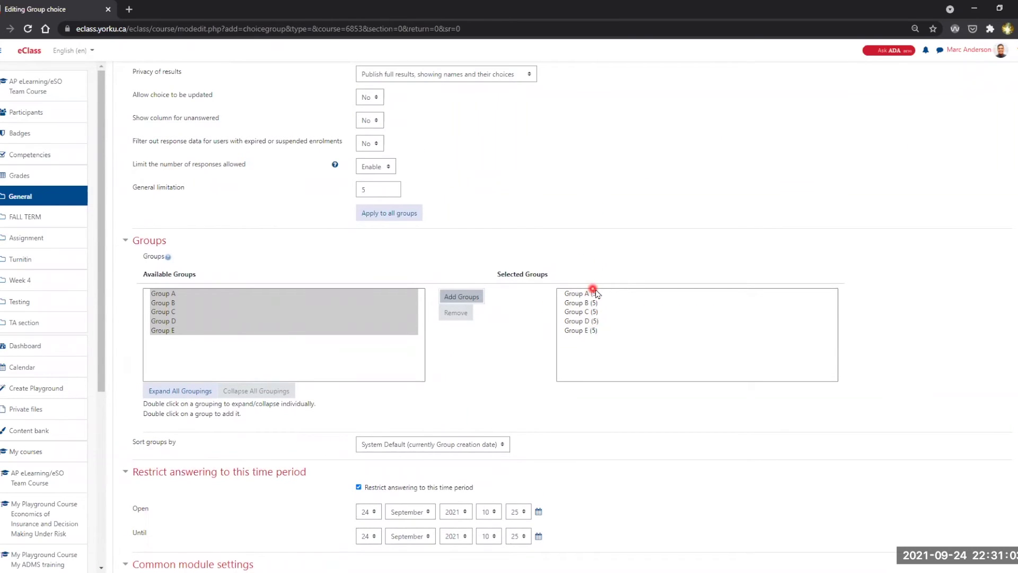
scroll(523, 361, down, 2)
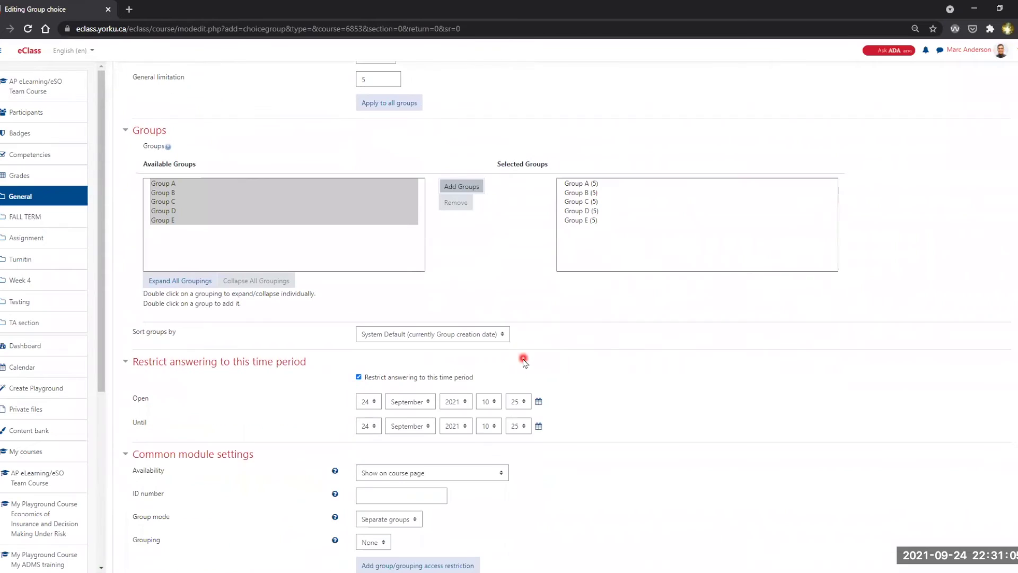
scroll(522, 363, down, 1)
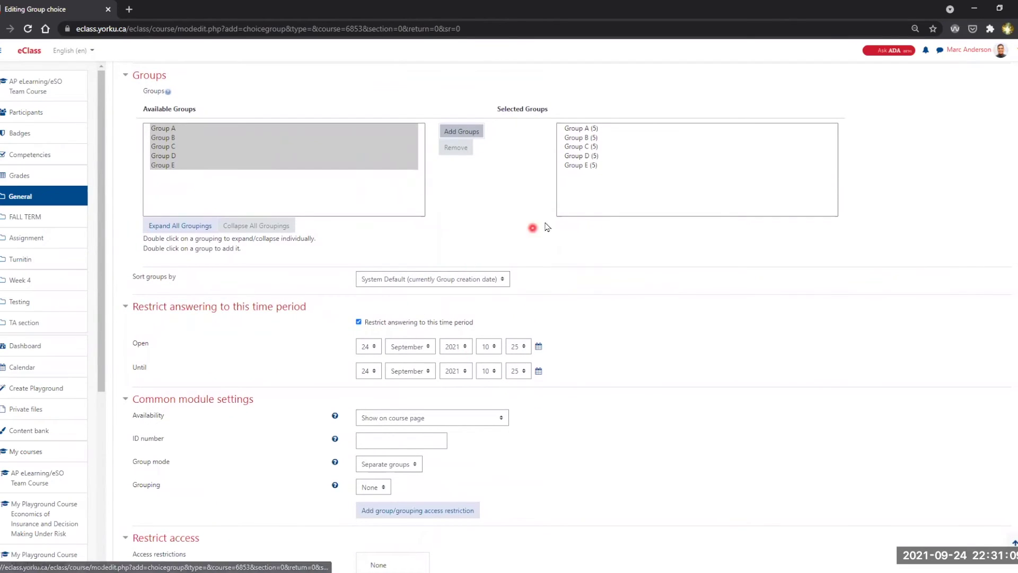
scroll(266, 298, down, 1)
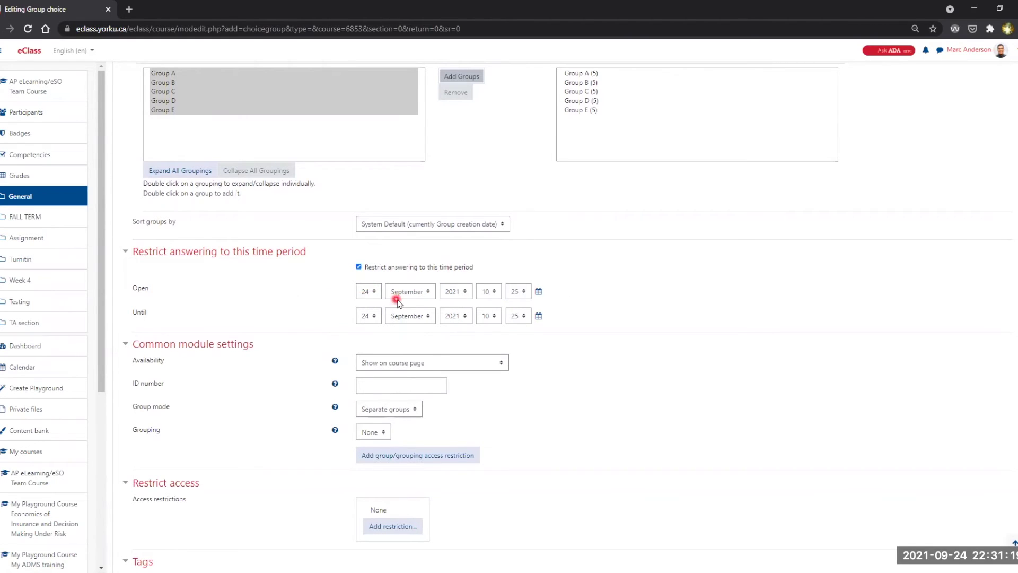
scroll(398, 301, up, 1)
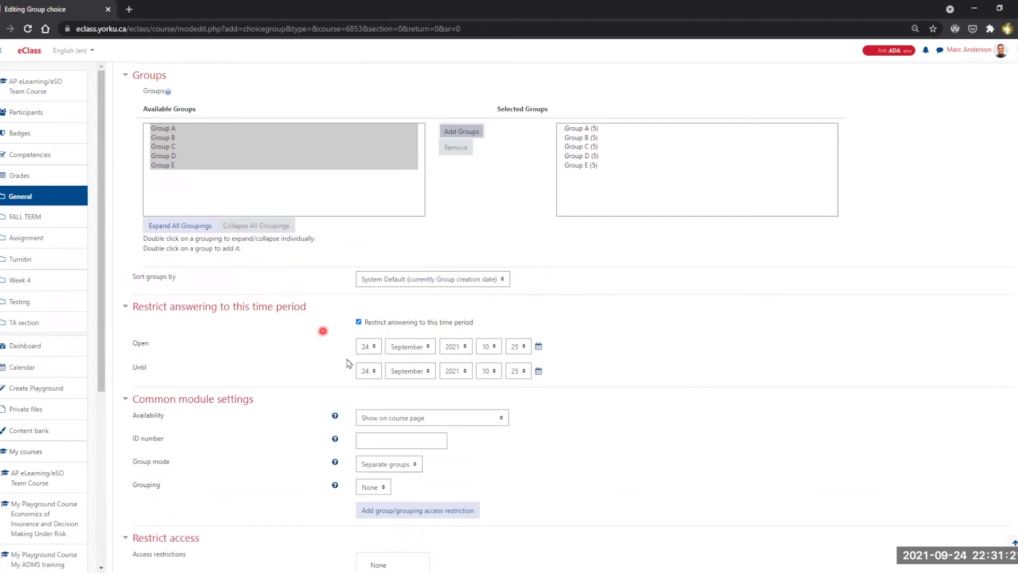
Set the new group choice's group mode to No groups, then leave the form for the course page.
click(524, 322)
click(373, 334)
scroll(352, 351, down, 1)
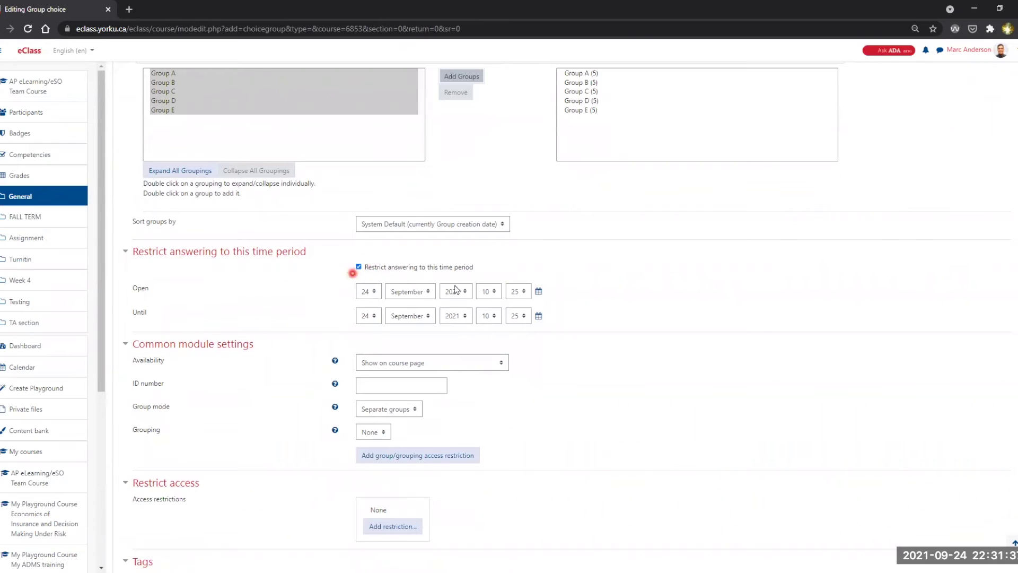
scroll(324, 335, down, 2)
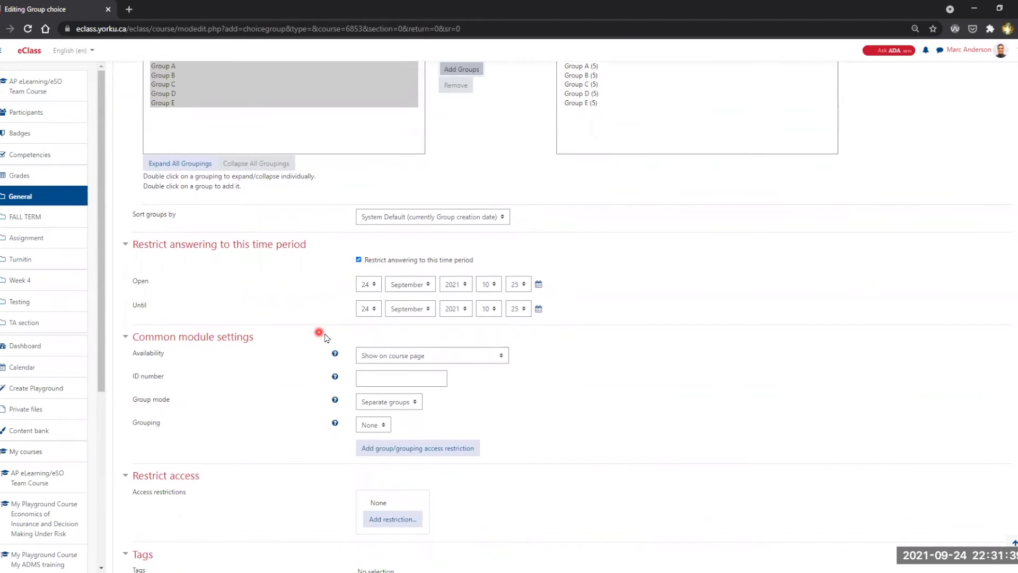
scroll(318, 313, down, 1)
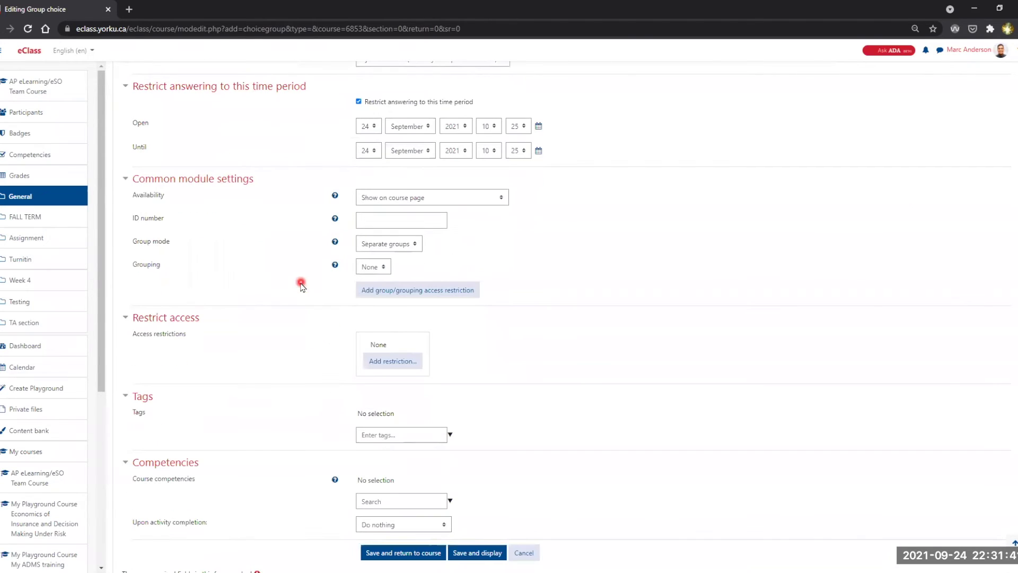
click(389, 247)
click(377, 257)
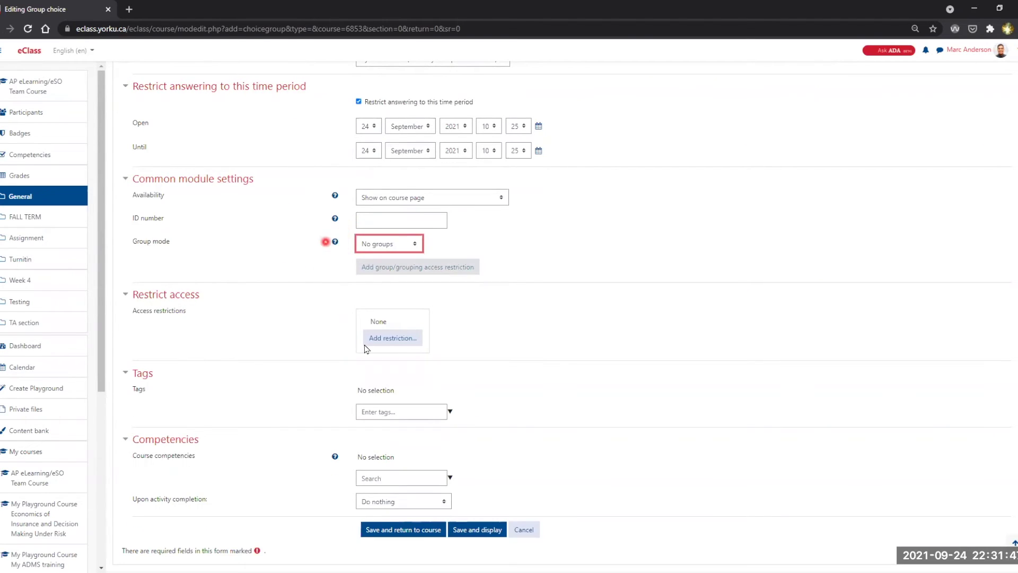
scroll(353, 334, down, 1)
click(482, 475)
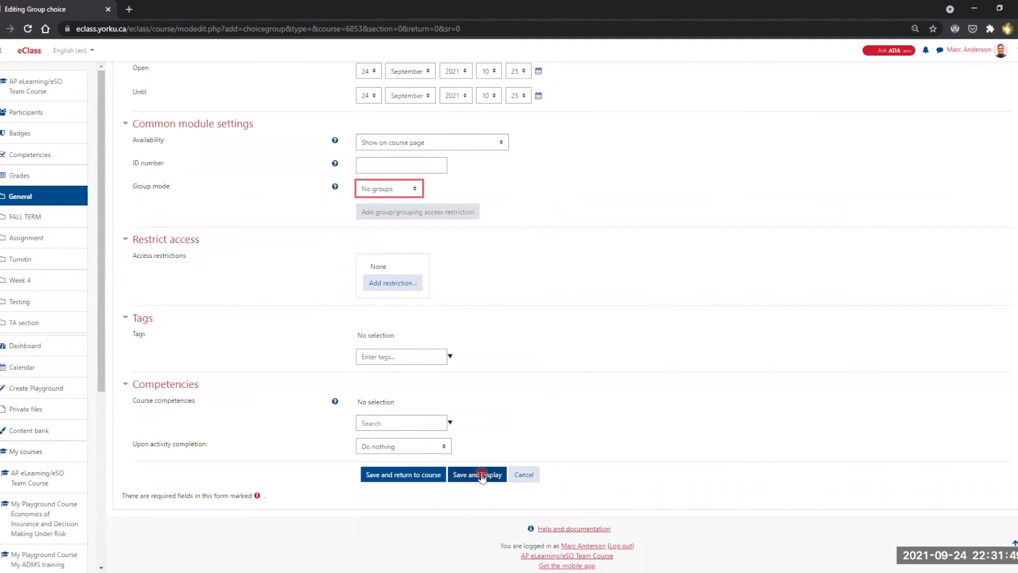
click(387, 475)
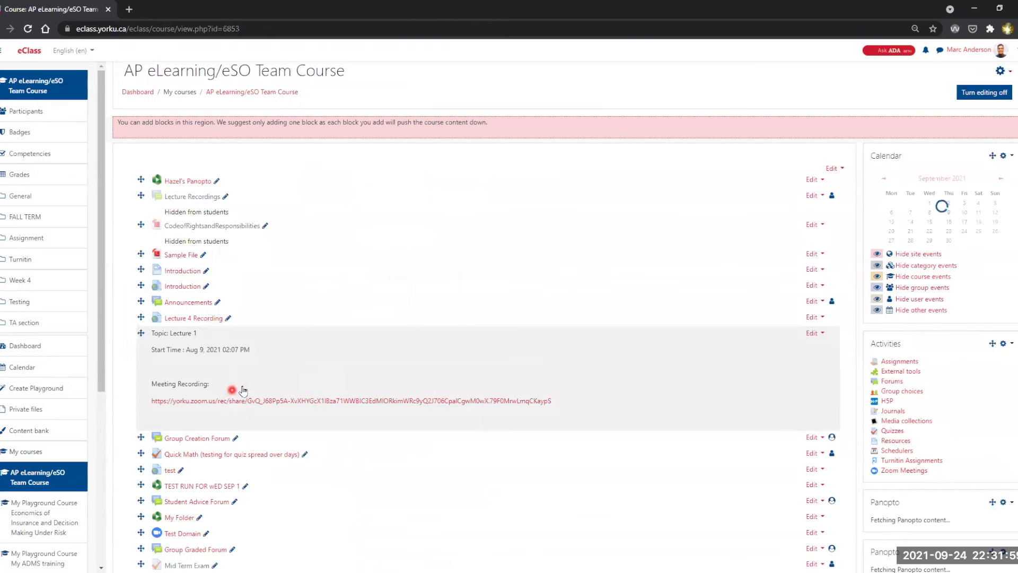
Open the existing Choose your Group! activity in the course to view each group's members and capacity.
scroll(243, 391, down, 7)
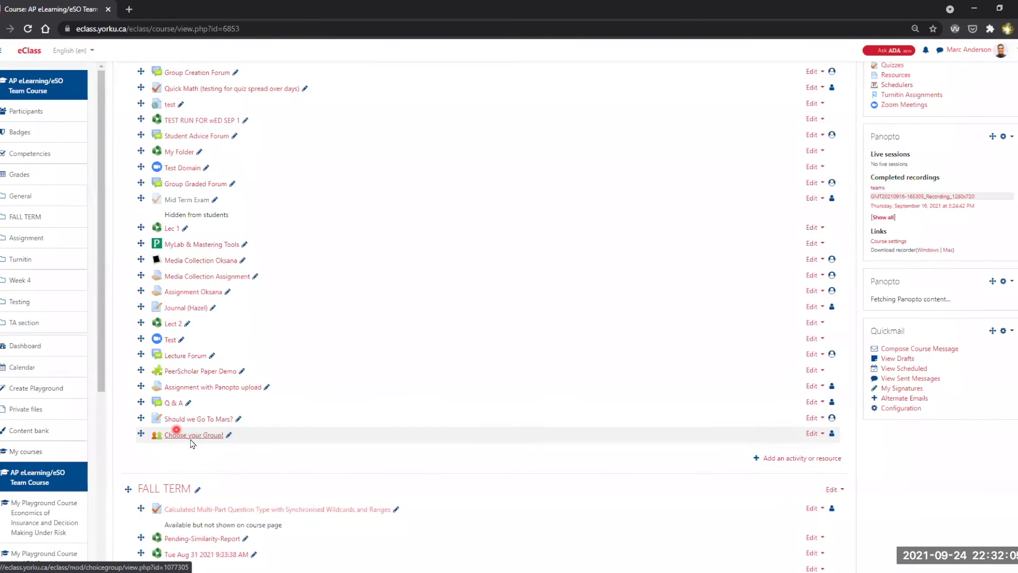
click(184, 438)
click(232, 373)
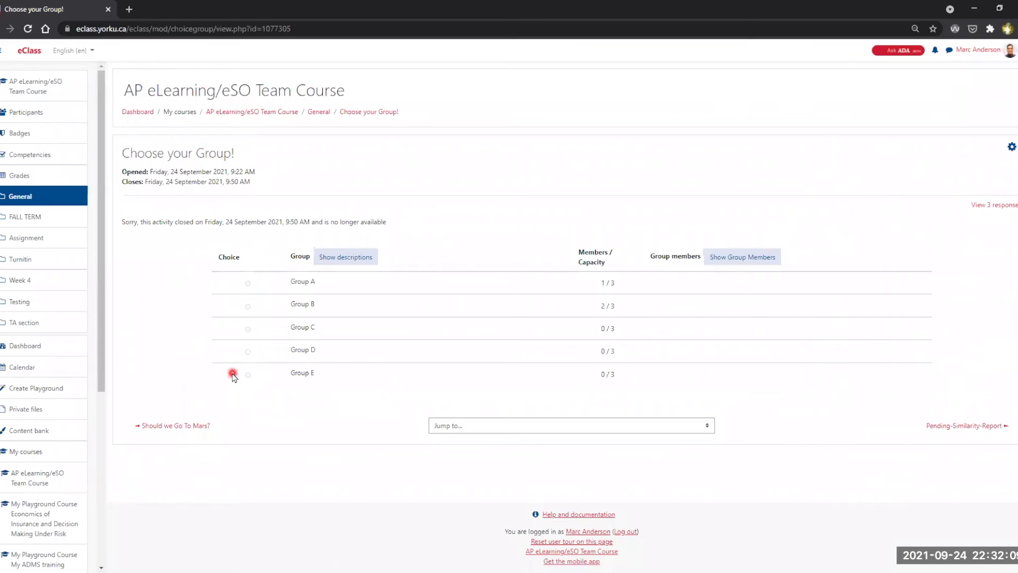
click(211, 355)
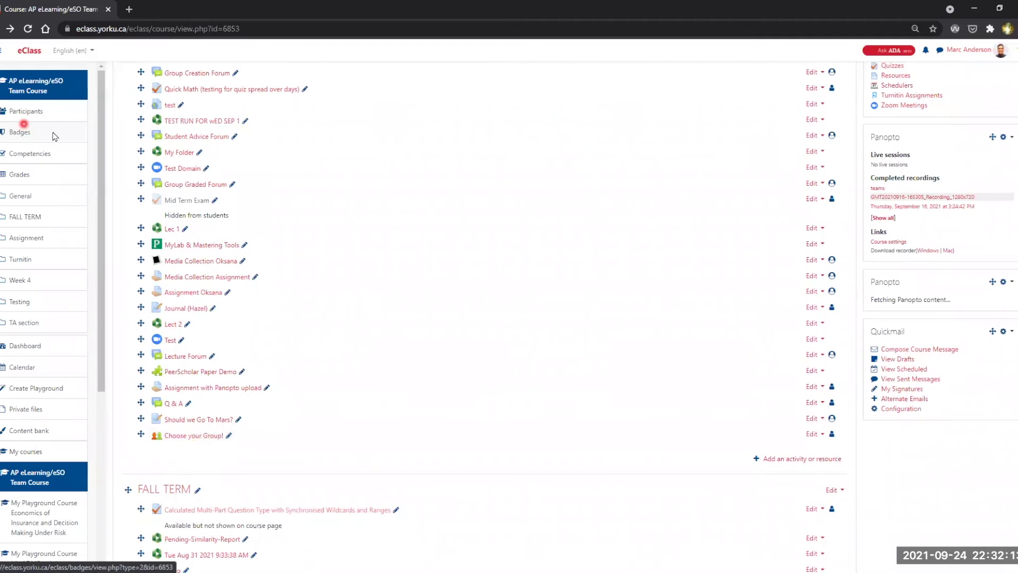
scroll(543, 285, up, 8)
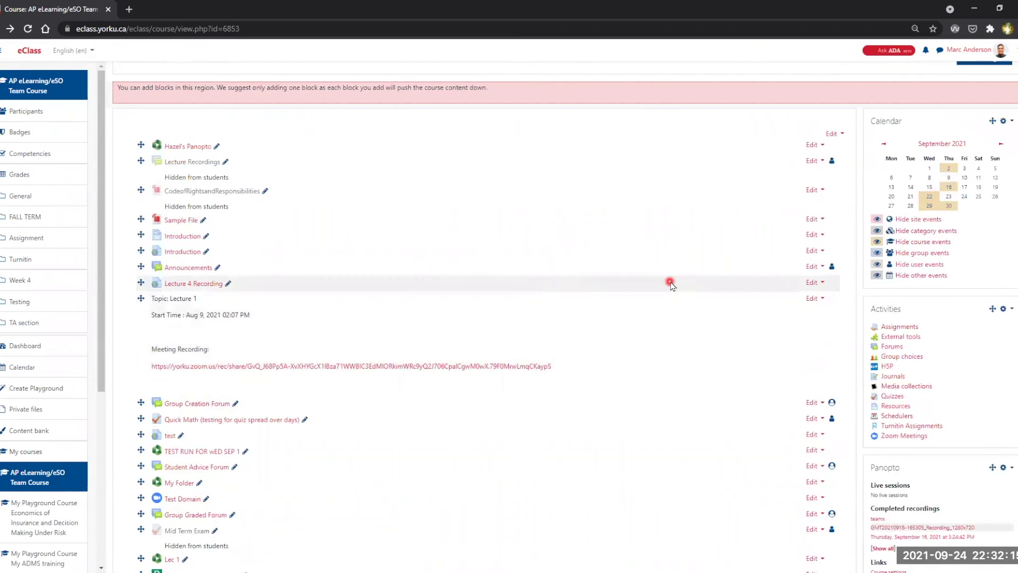
scroll(462, 276, down, 3)
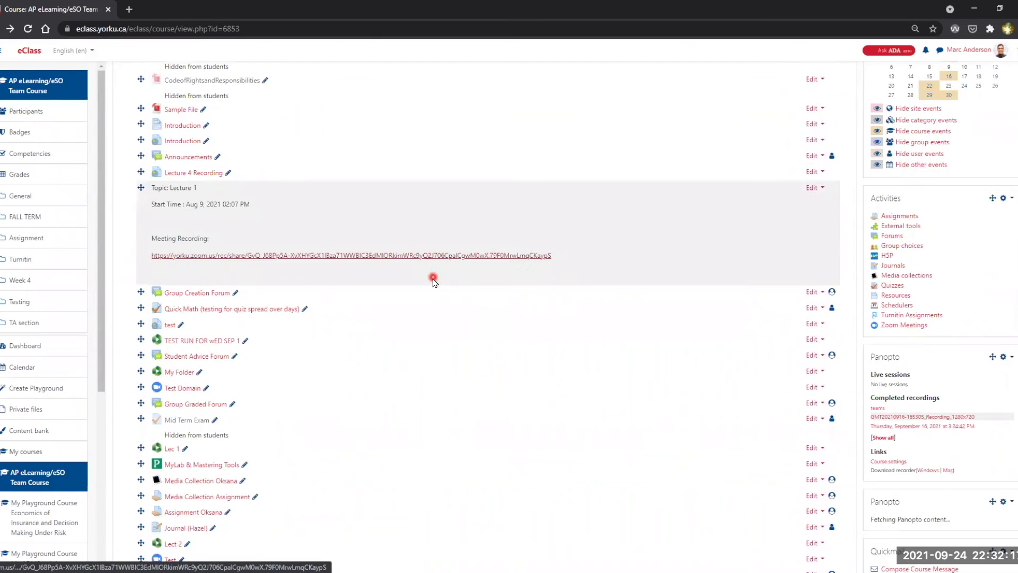
scroll(433, 281, down, 4)
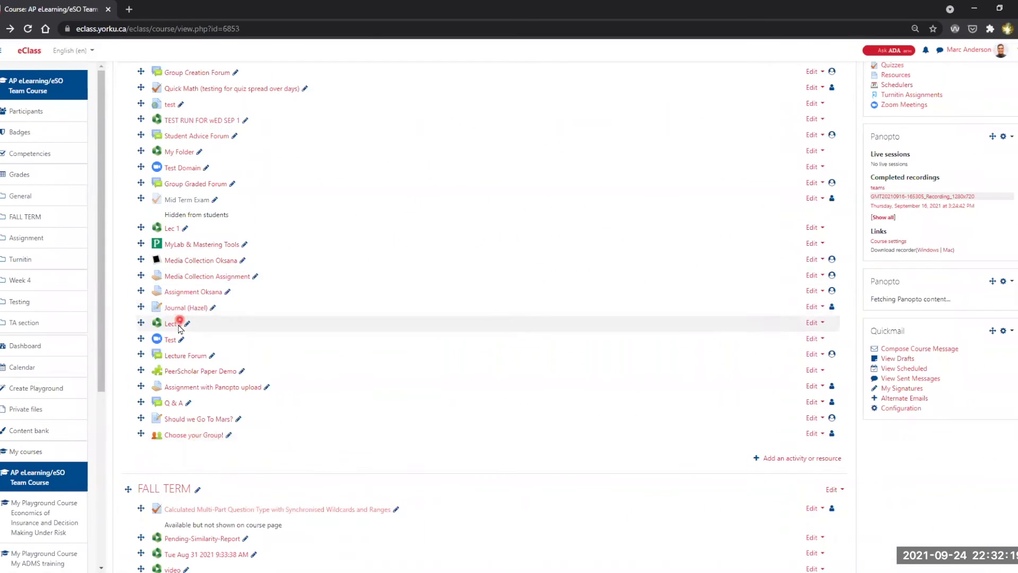
click(191, 435)
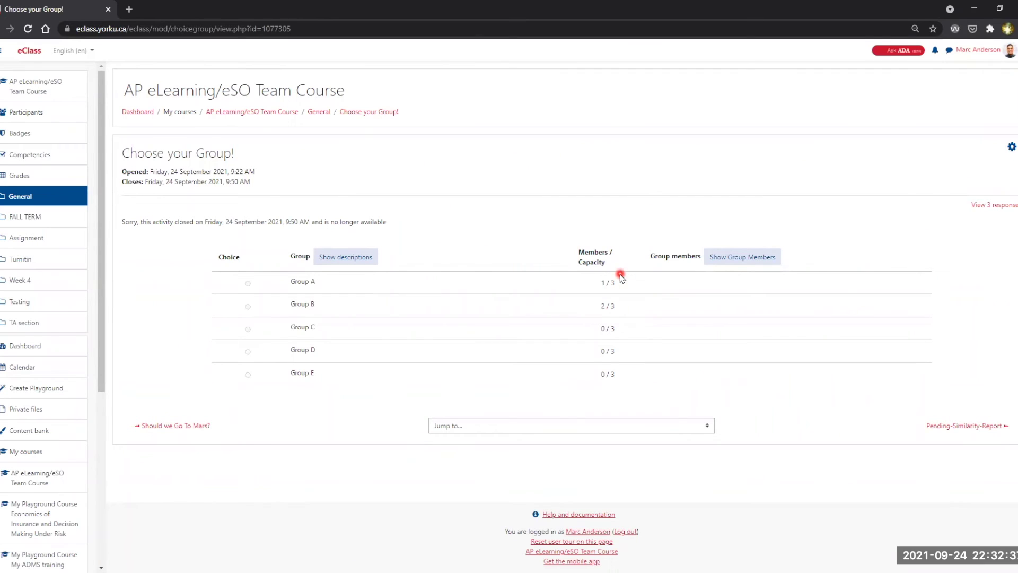
Edit the activity's settings to apply a general limitation of 5 to all groups, and save back to the course.
click(1011, 147)
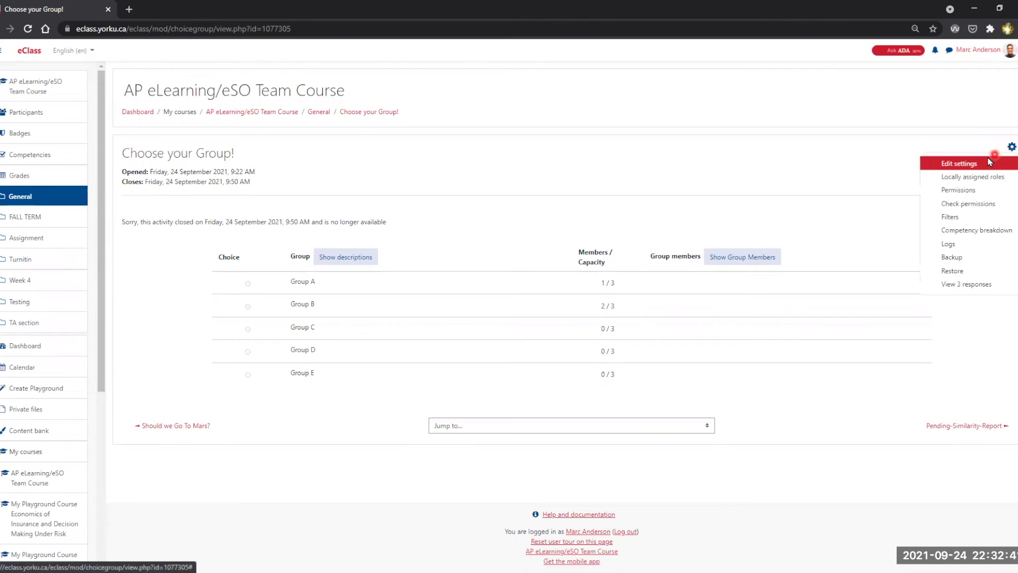
click(959, 166)
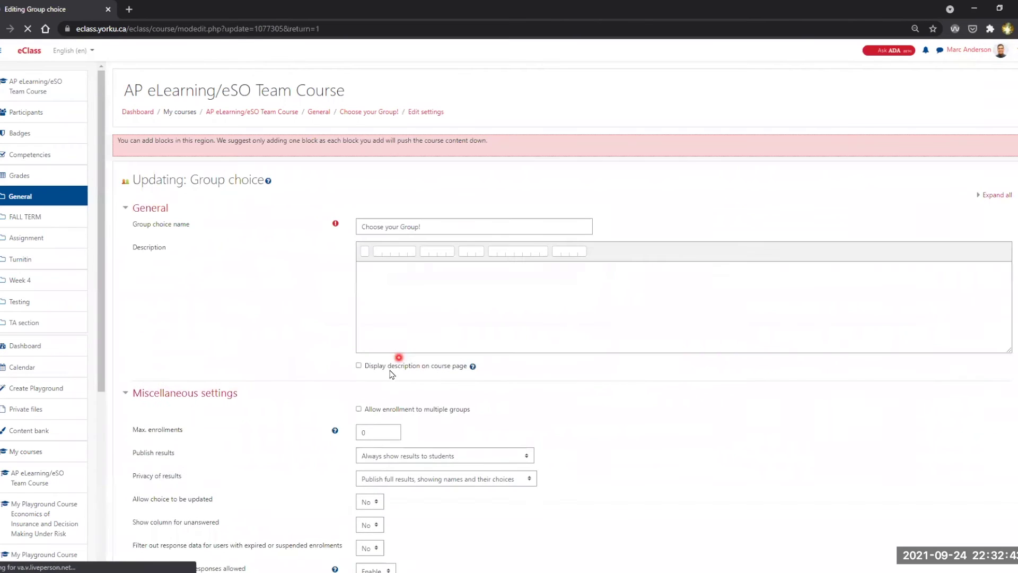
scroll(361, 374, down, 1)
scroll(334, 377, down, 4)
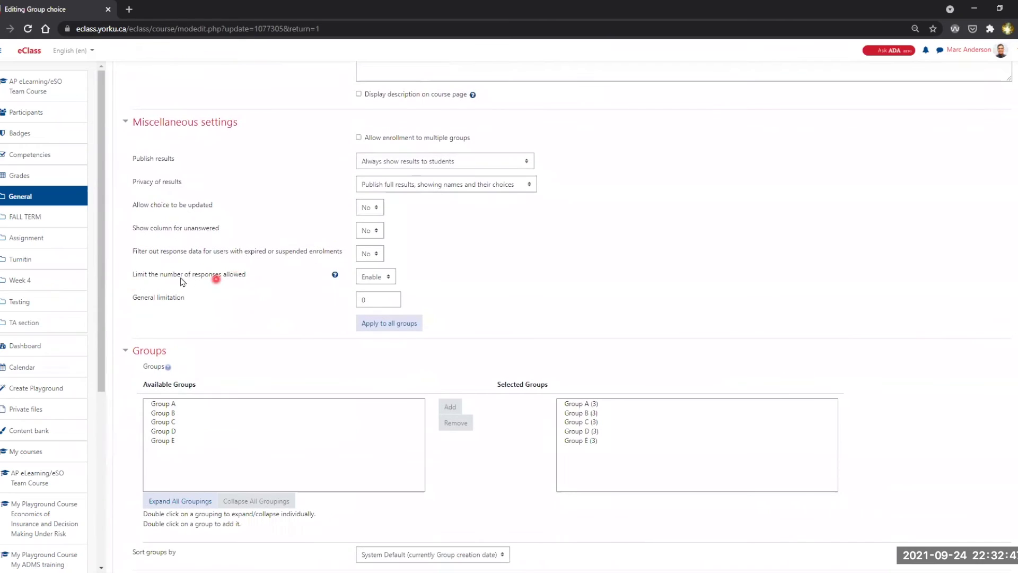
double_click(378, 300)
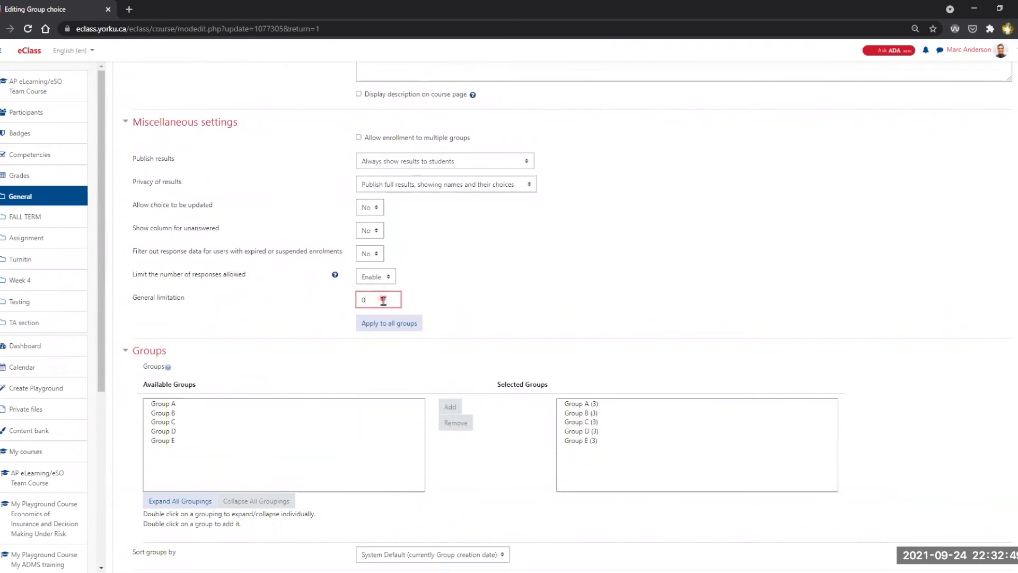
text(5)
click(374, 326)
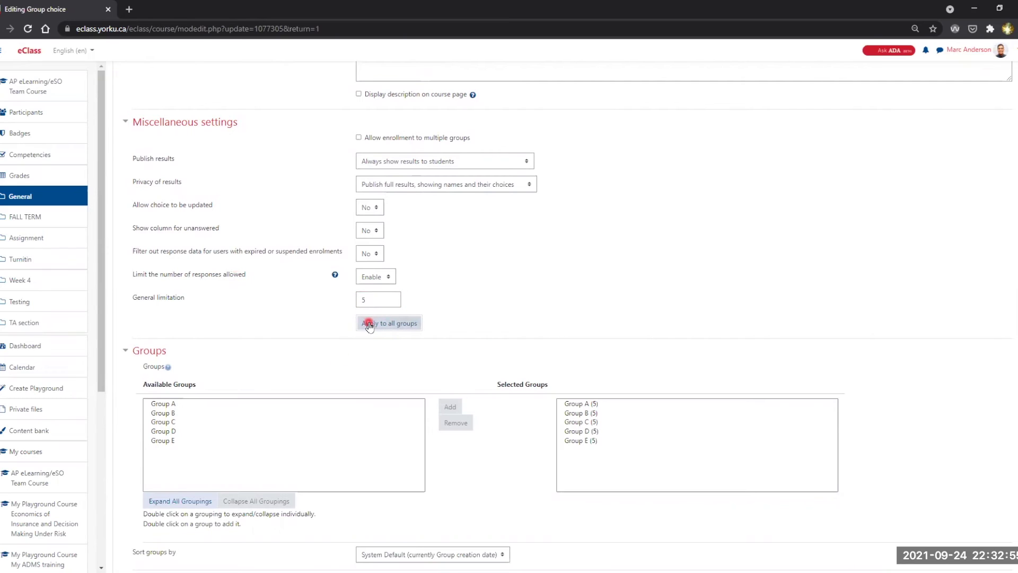
scroll(354, 439, down, 5)
click(407, 470)
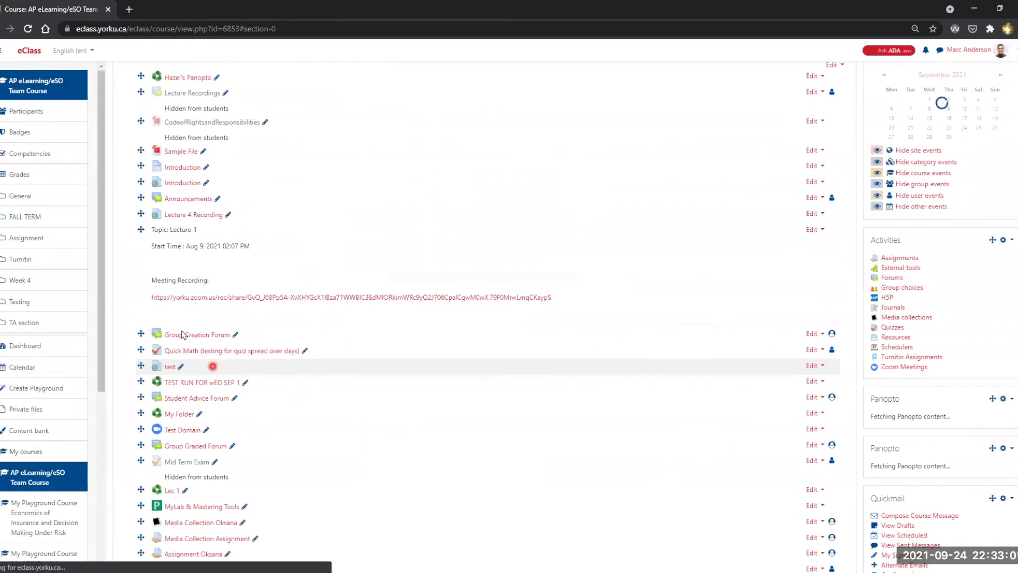
Reopen the Choose your Group! activity and show the members of each group.
scroll(350, 400, down, 5)
click(182, 366)
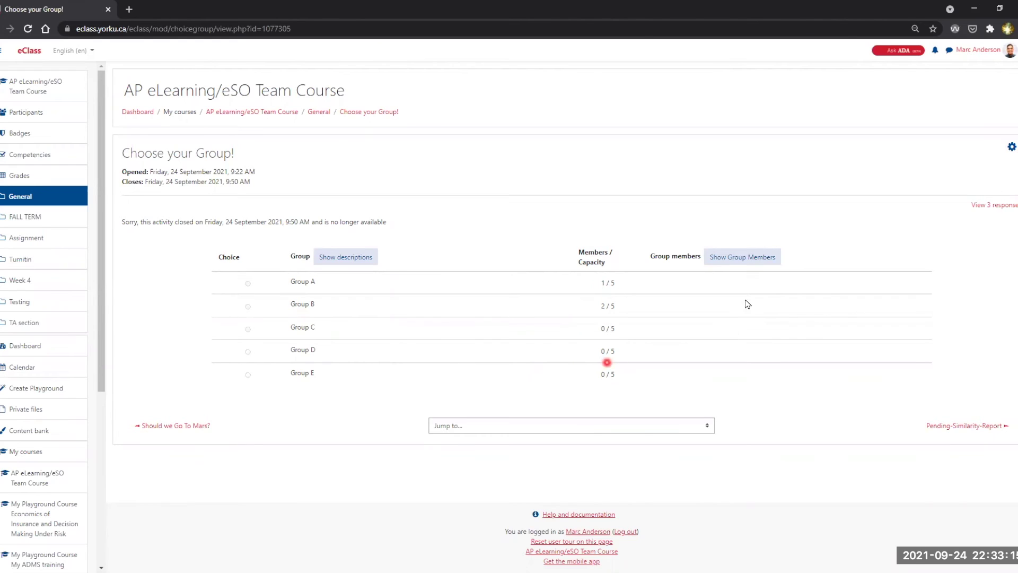
click(740, 258)
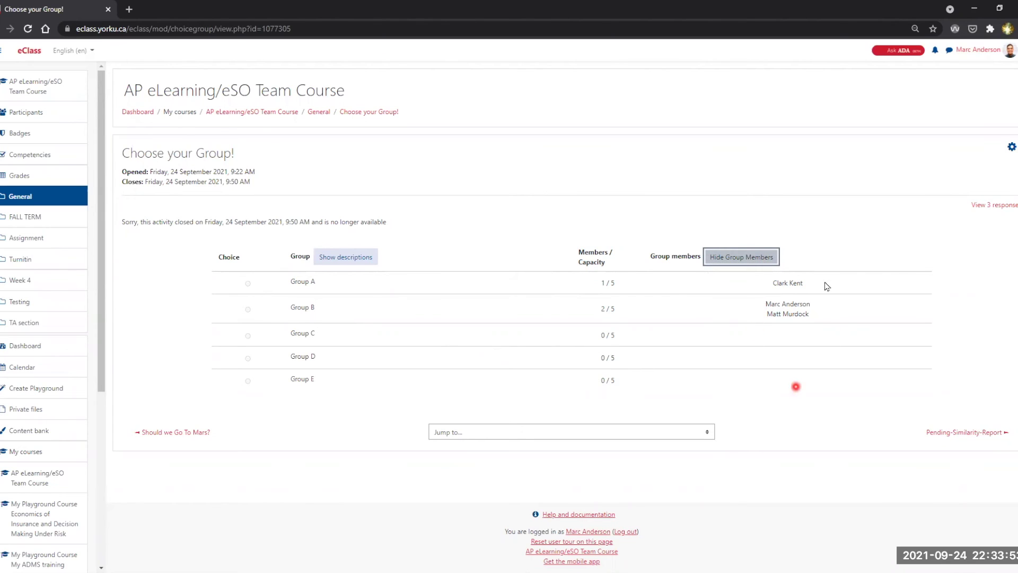
View the activity's responses, select the first Group B student and check the actions available for the selected response.
click(996, 206)
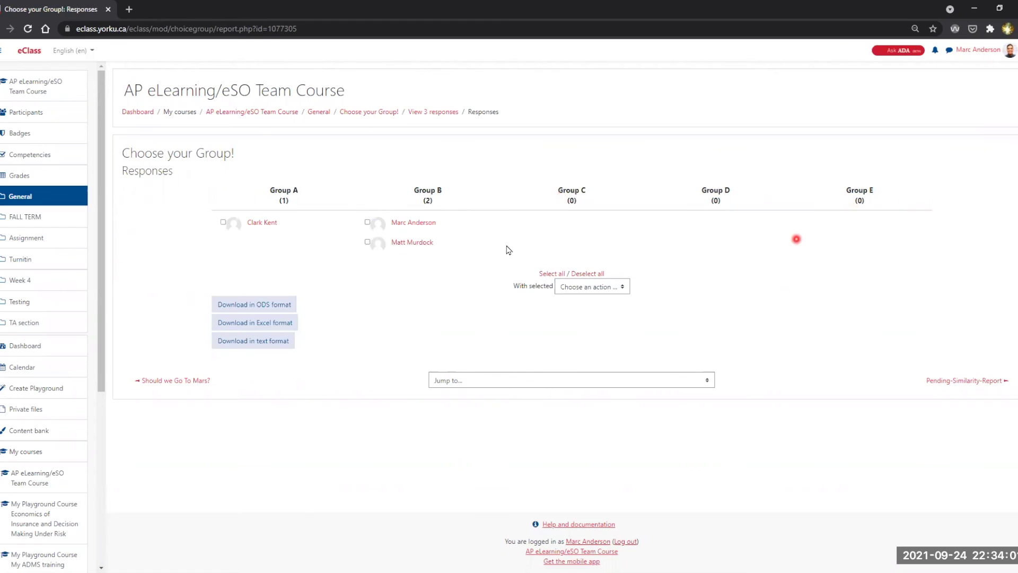
click(373, 225)
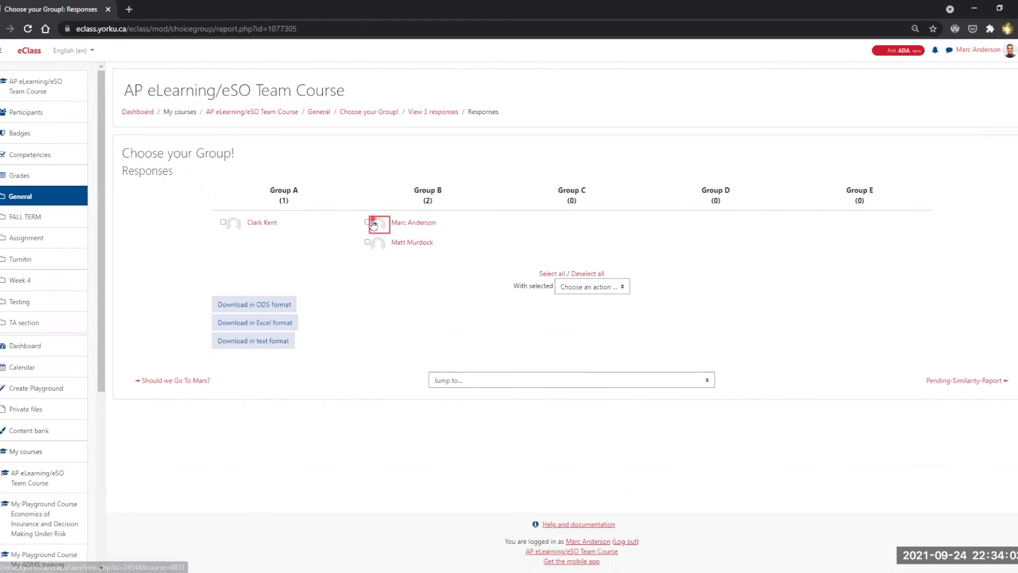
click(368, 223)
click(406, 285)
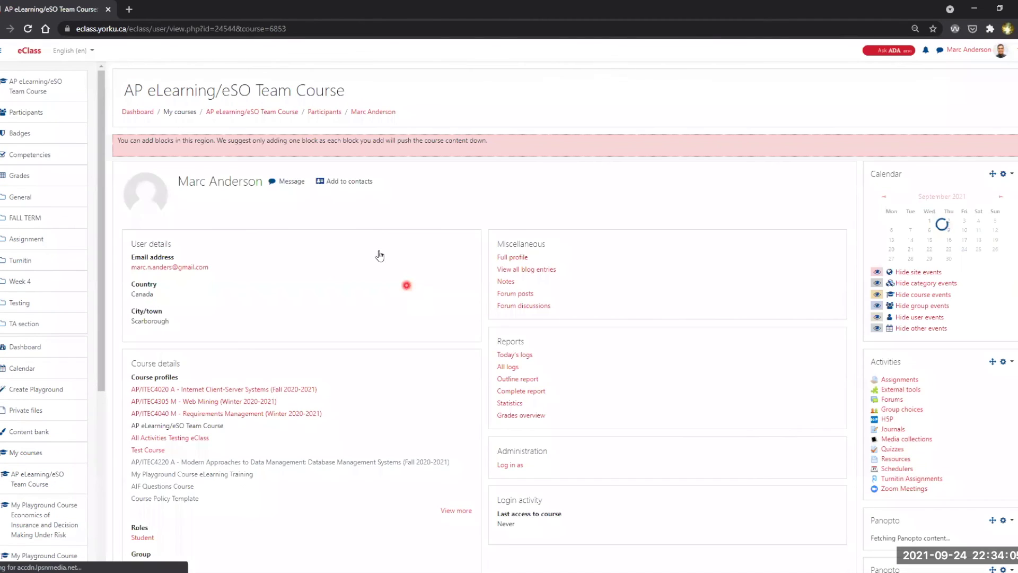
key(alt+Left)
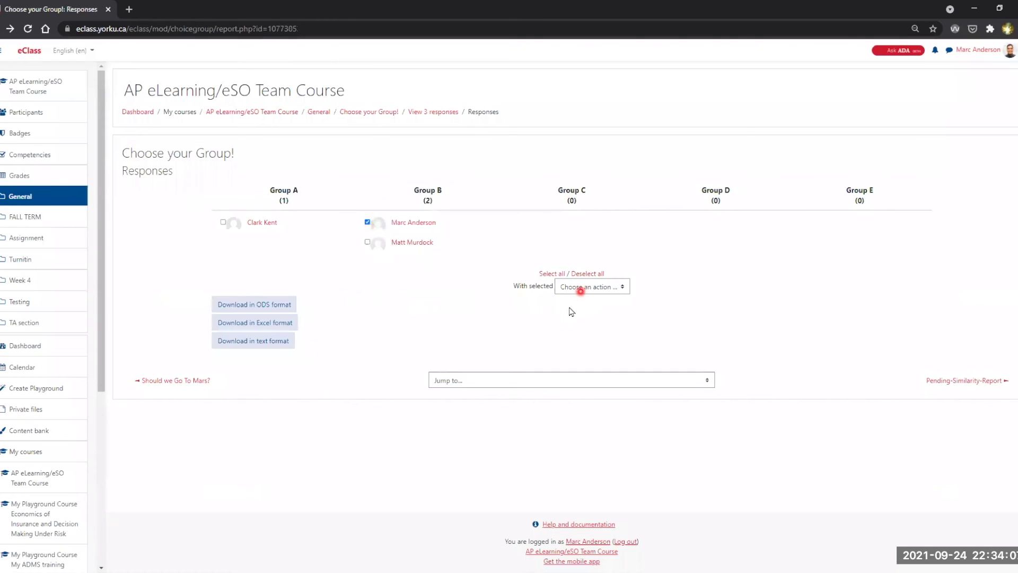
click(580, 287)
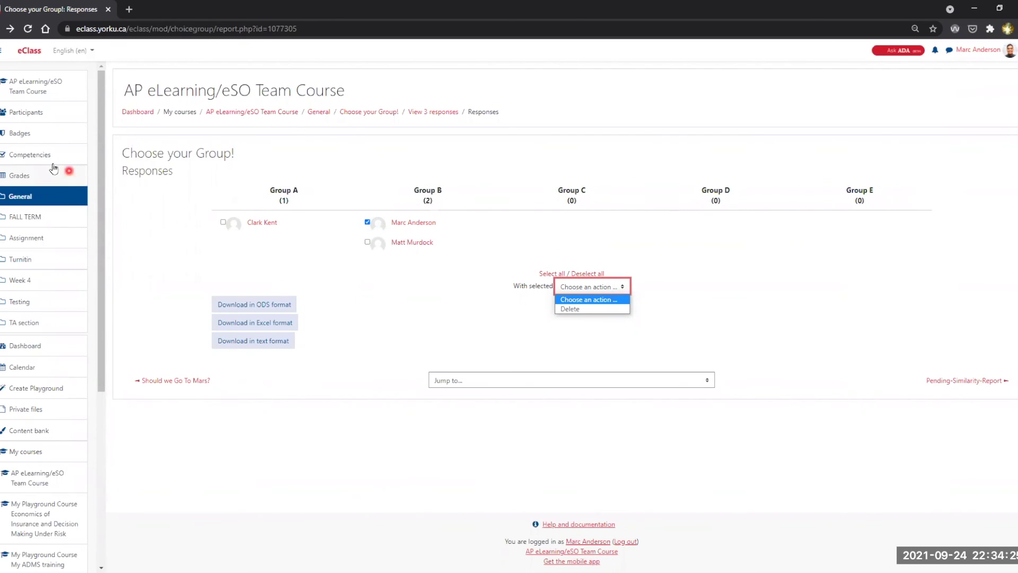
Open the course's Groups page from Participants and check the members of Group A and Group B.
click(35, 114)
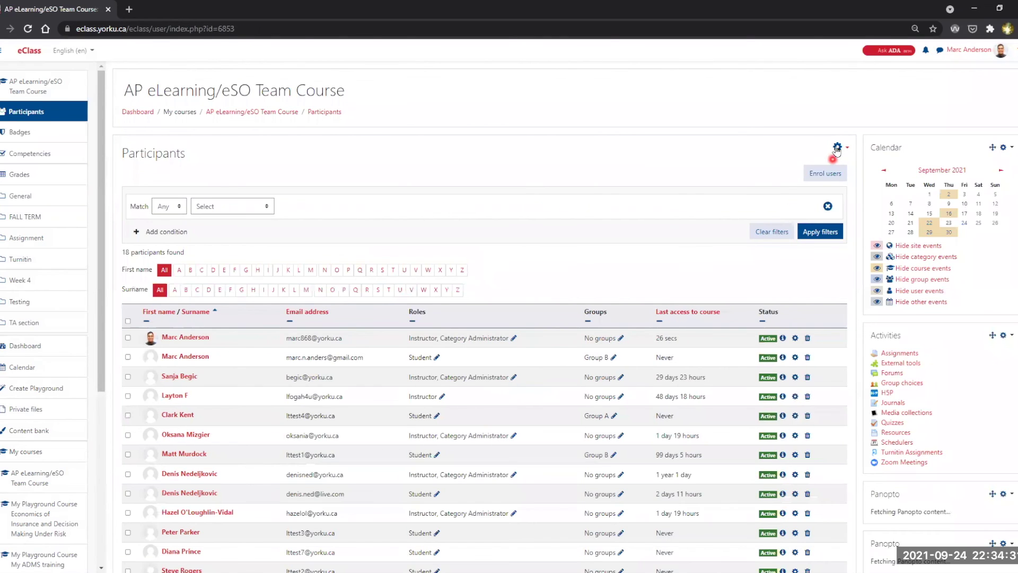
click(837, 148)
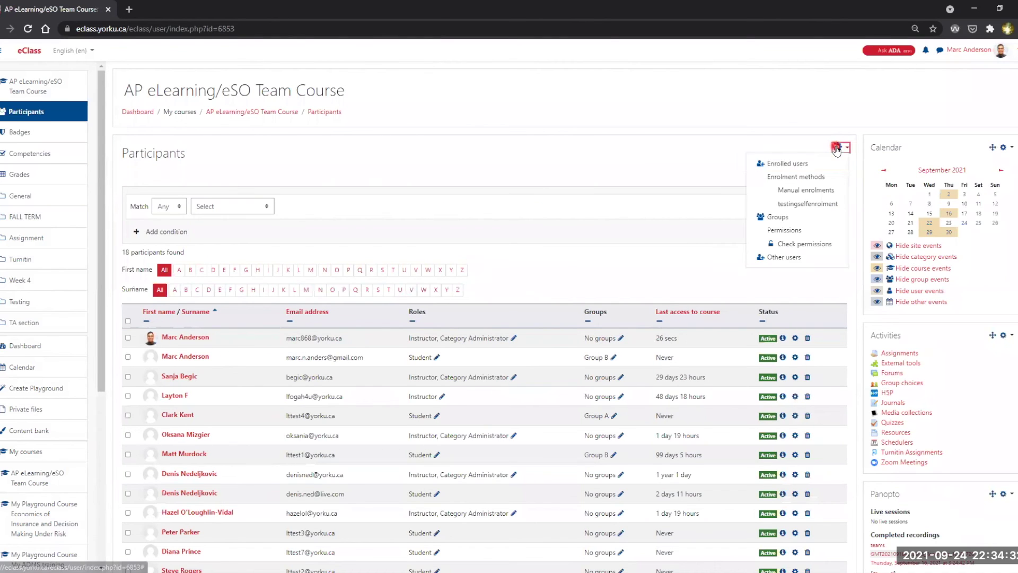
click(778, 217)
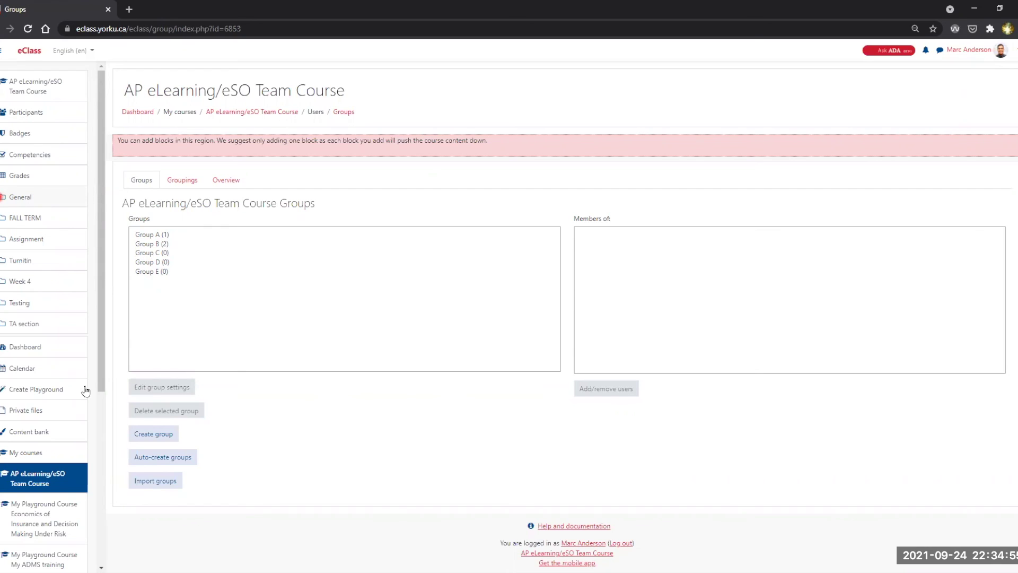
click(156, 244)
key(Up)
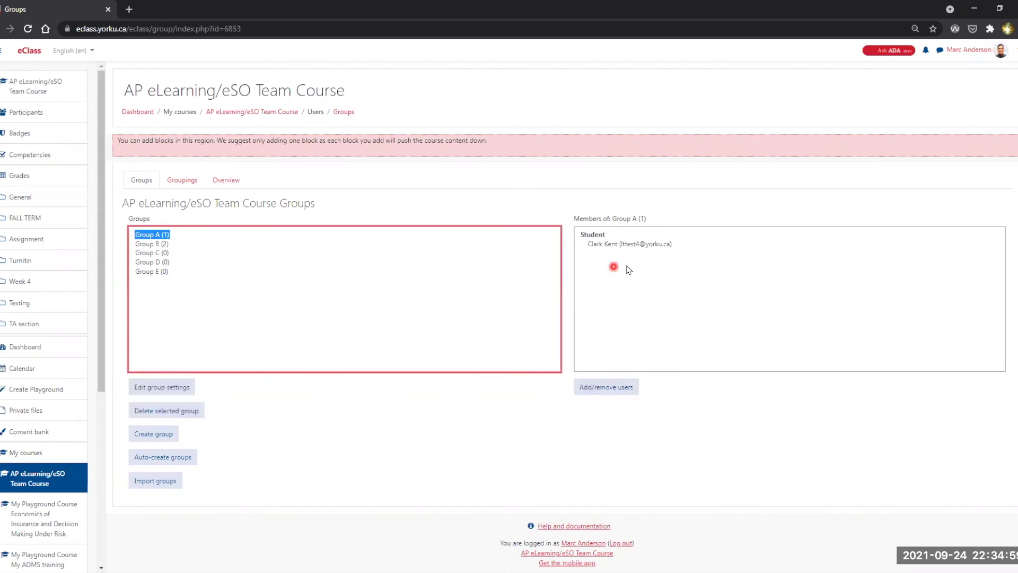
click(153, 243)
click(655, 319)
click(619, 255)
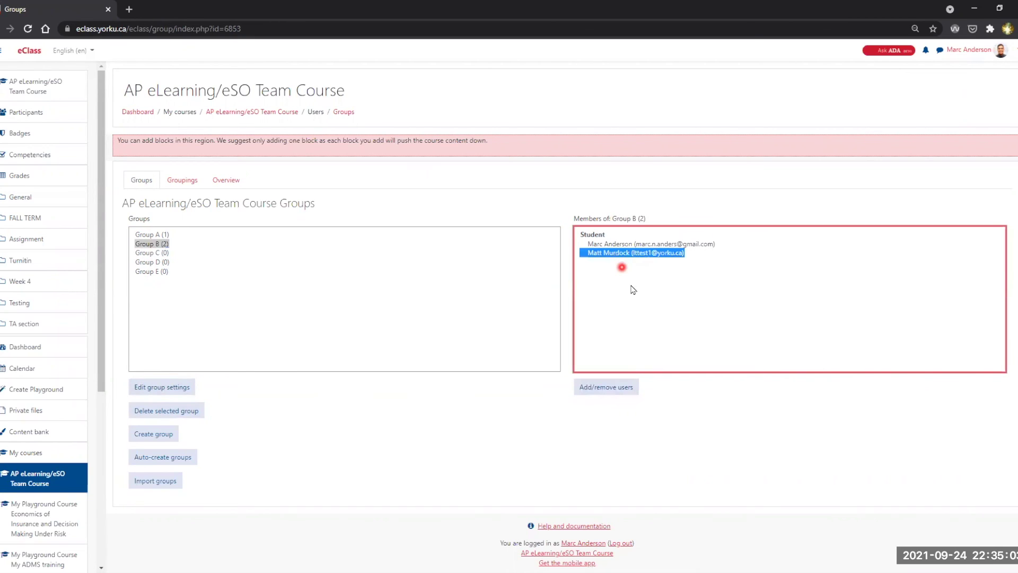
Remove the second listed student from Group B and return to the groups list.
click(613, 390)
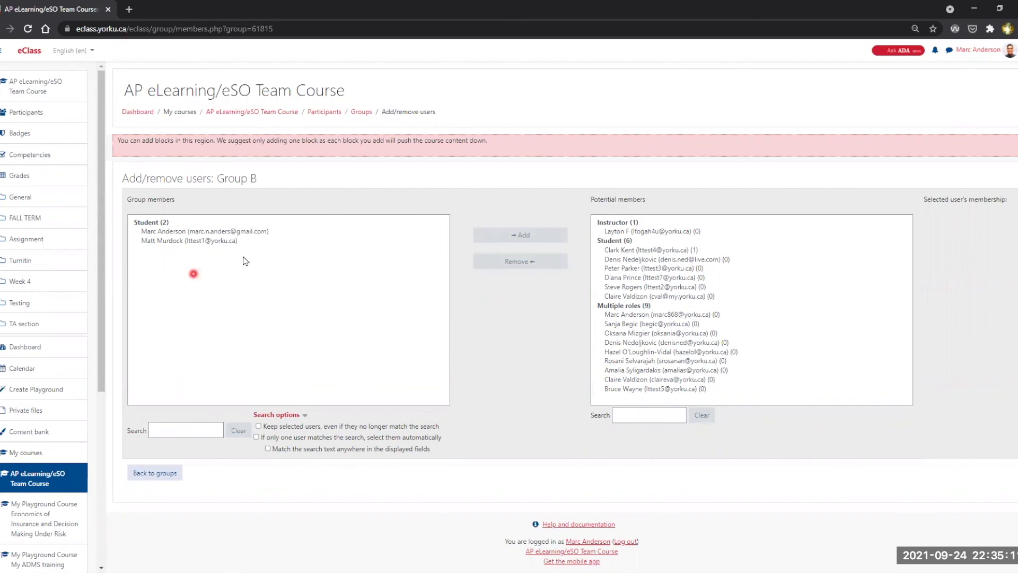
click(202, 242)
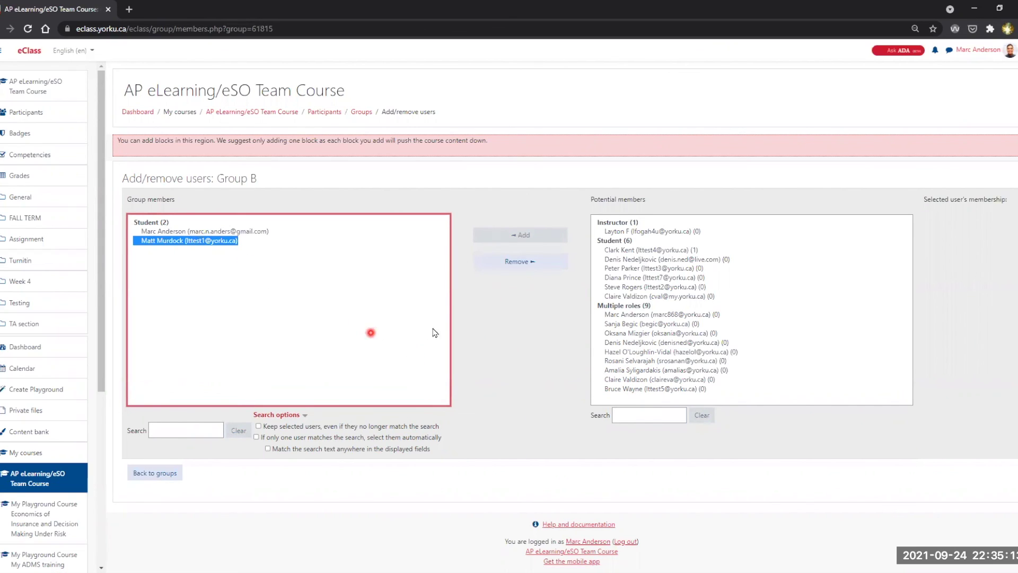
click(529, 265)
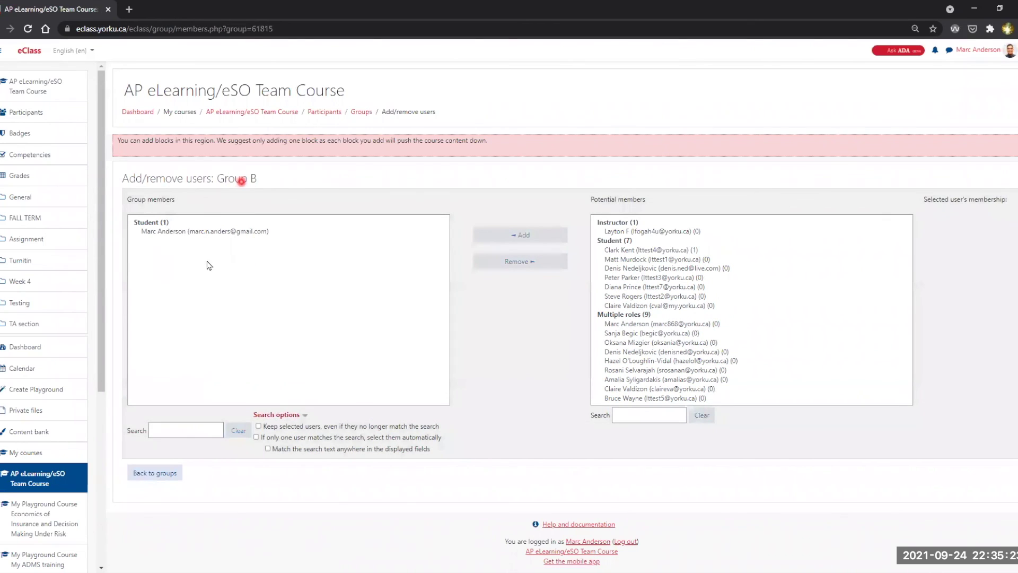
click(161, 474)
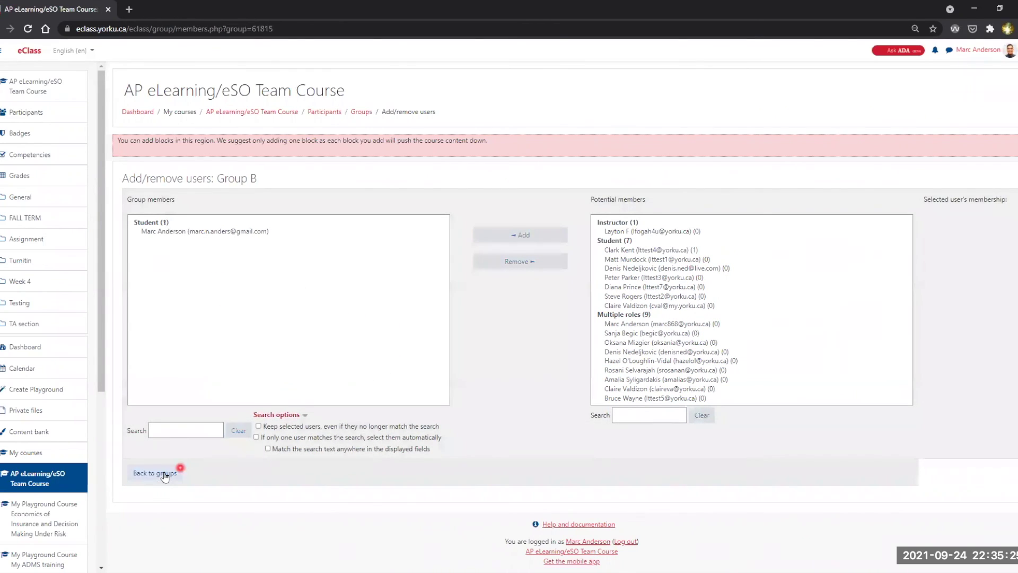
Add the second student in the potential members list to Group A and return to the groups list.
click(157, 235)
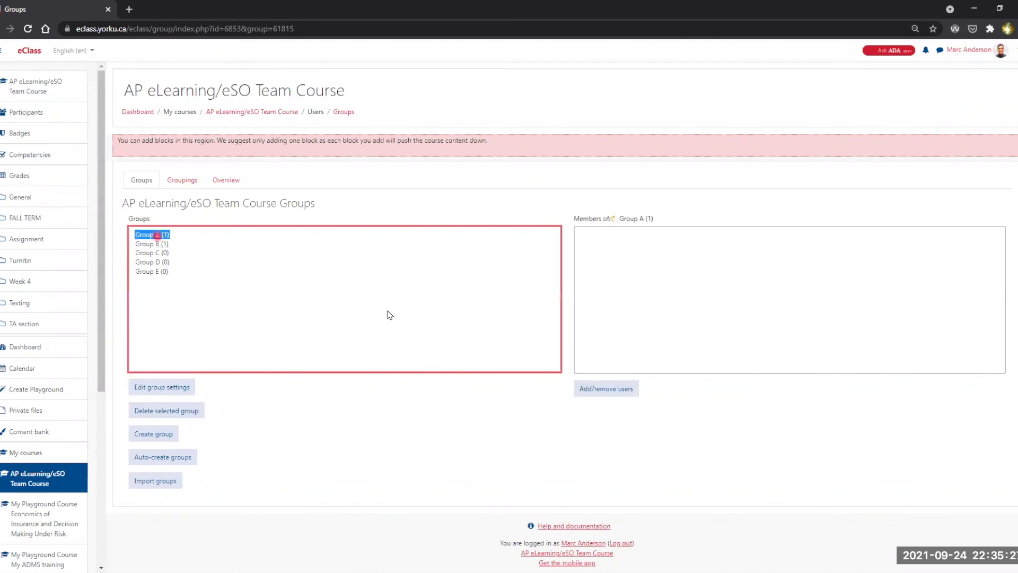
click(595, 389)
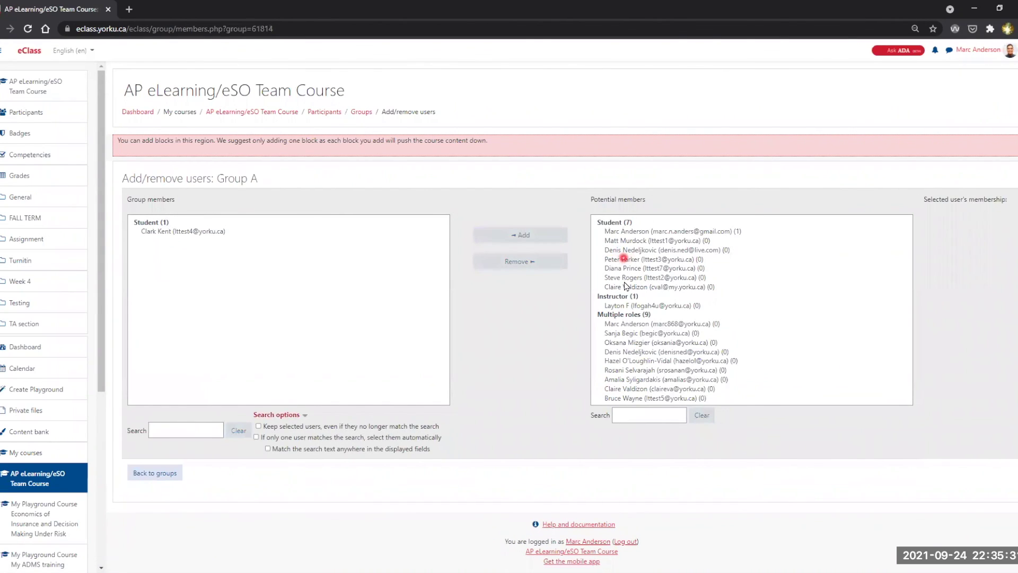
click(628, 242)
click(525, 235)
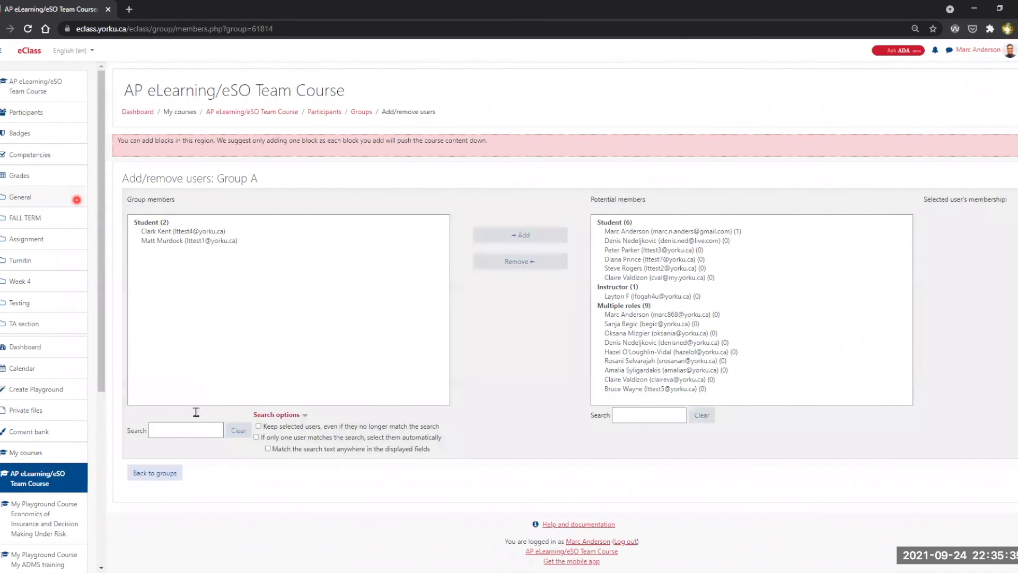
click(162, 474)
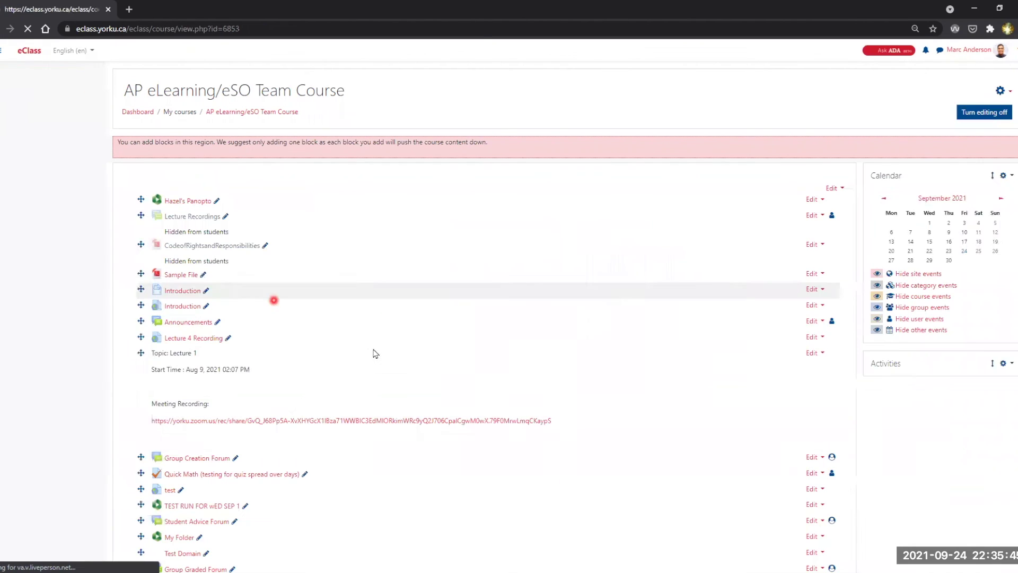
Open the Choose your Group! activity from the course page and show the group members to check the updated membership.
scroll(257, 366, down, 5)
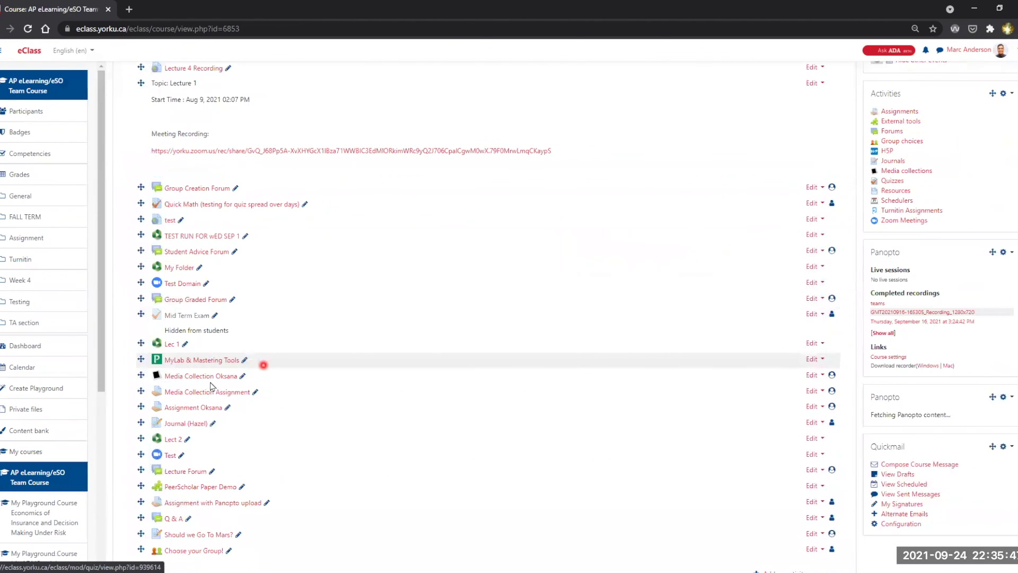
scroll(189, 392, down, 3)
click(193, 383)
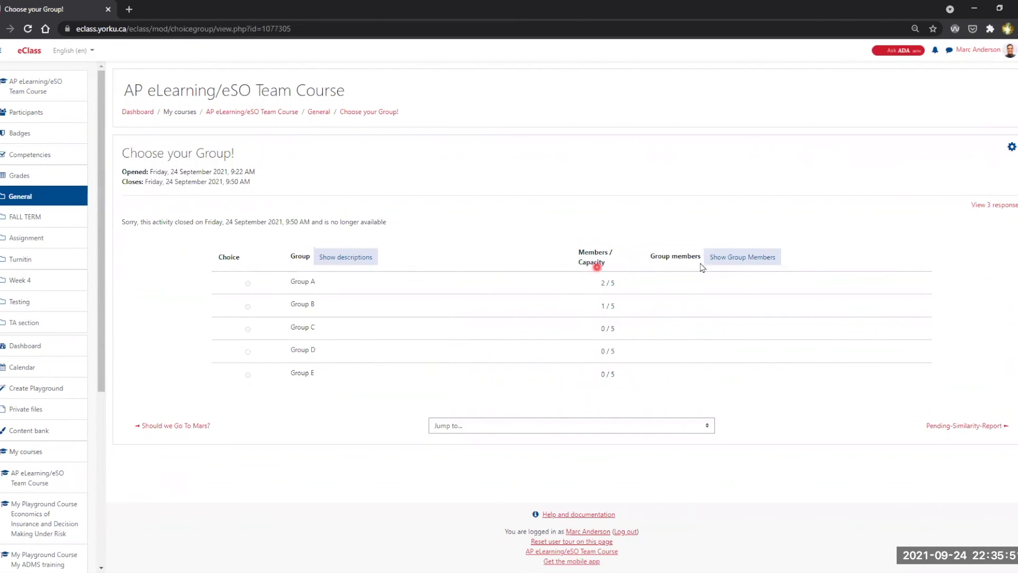
click(735, 259)
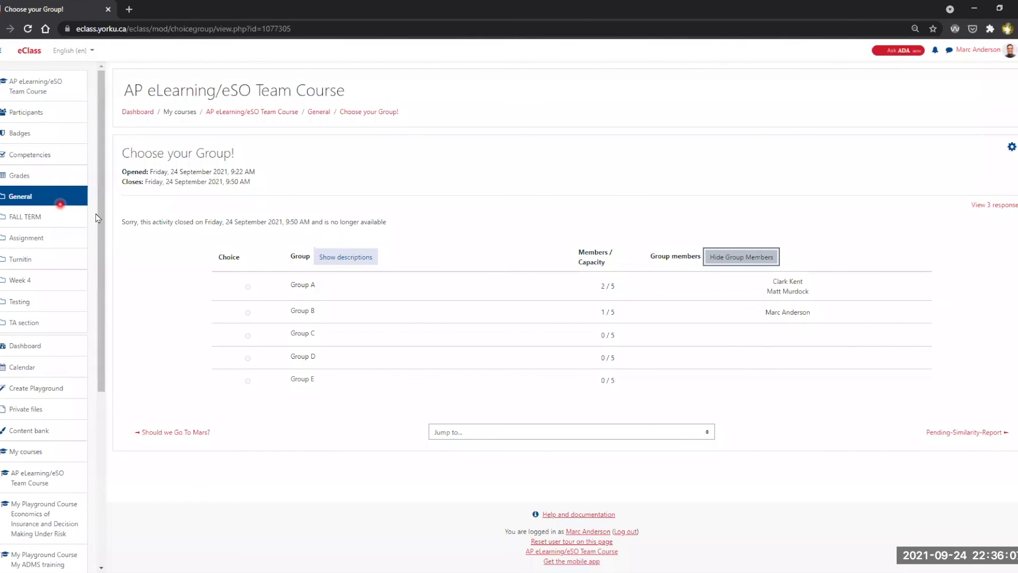
Return to the course's Groups page from Participants and check the members of Group B and Group A.
click(29, 112)
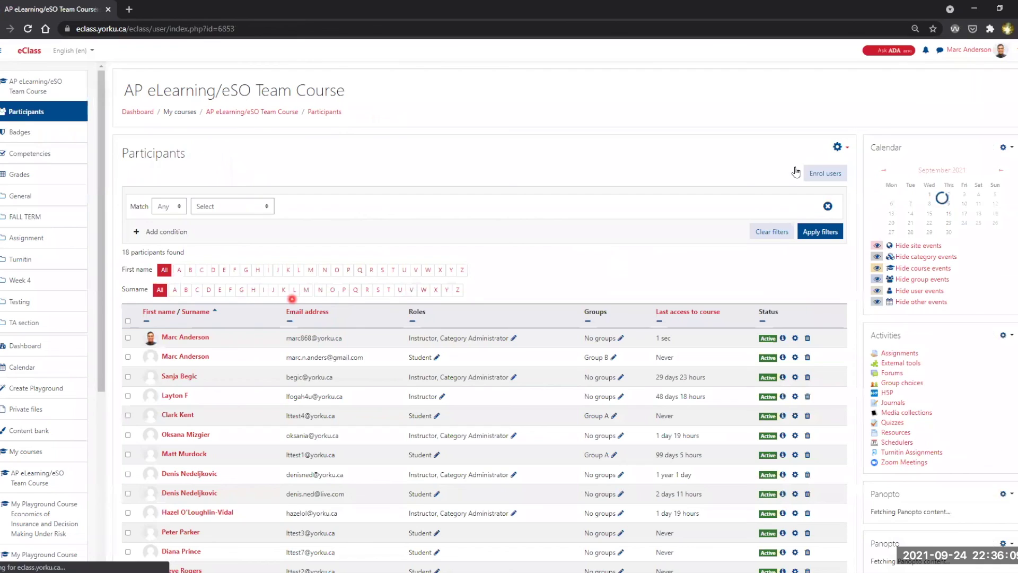
click(837, 149)
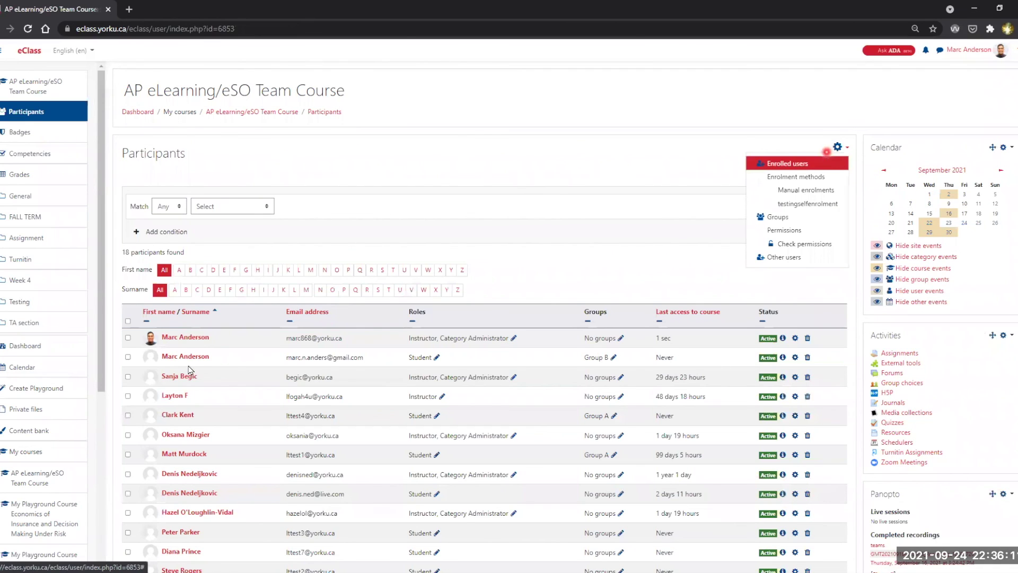
click(158, 244)
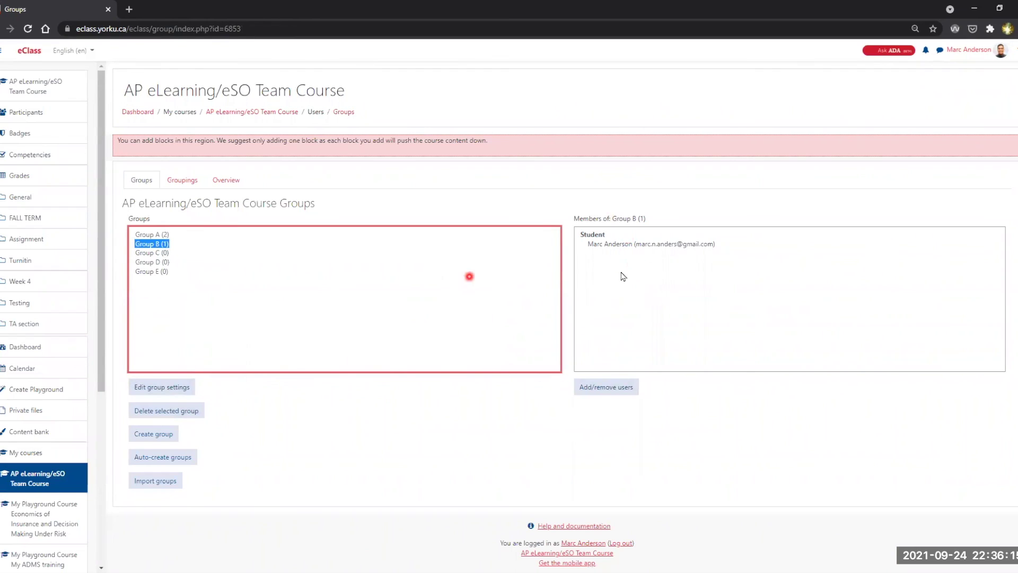
click(154, 234)
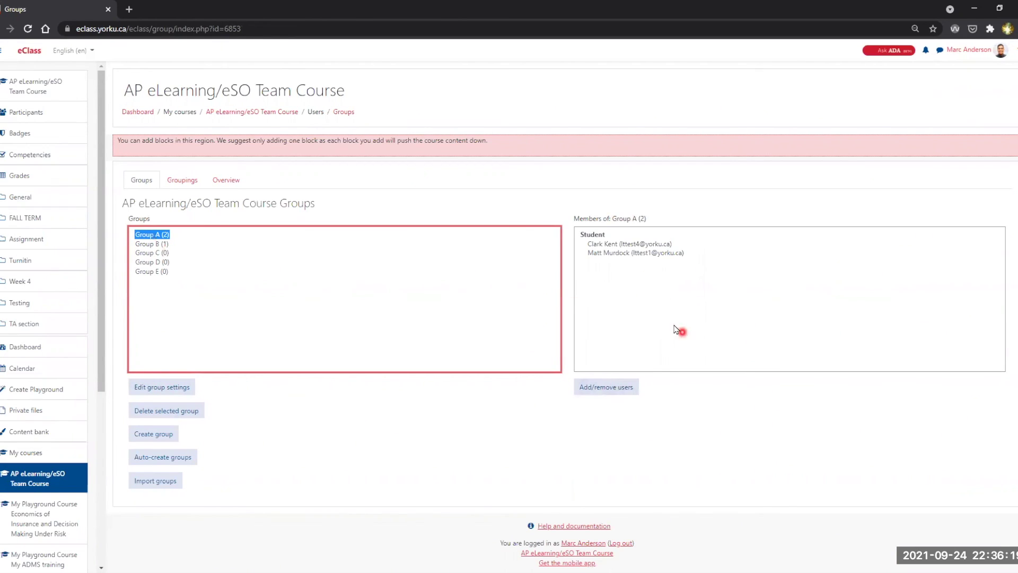